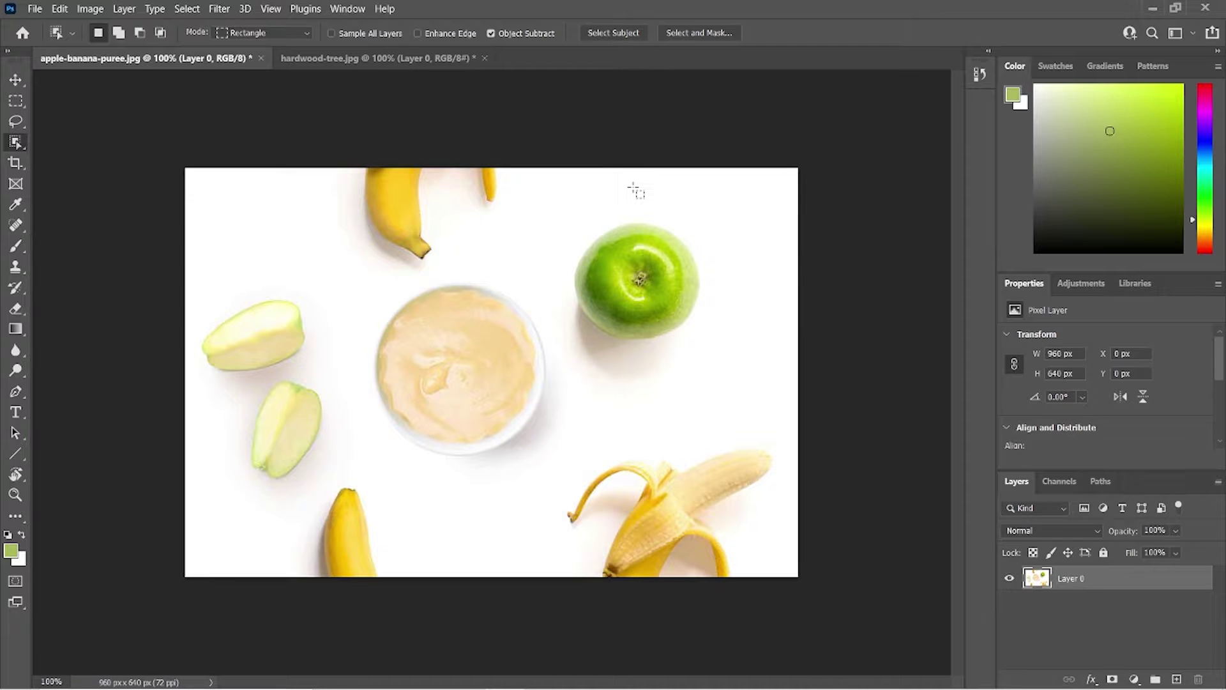
# - Try selecting the fruit and bowl with the Quick Selection tool, then deselect everything
pyautogui.rightClick(16, 142)
pyautogui.click(70, 157)
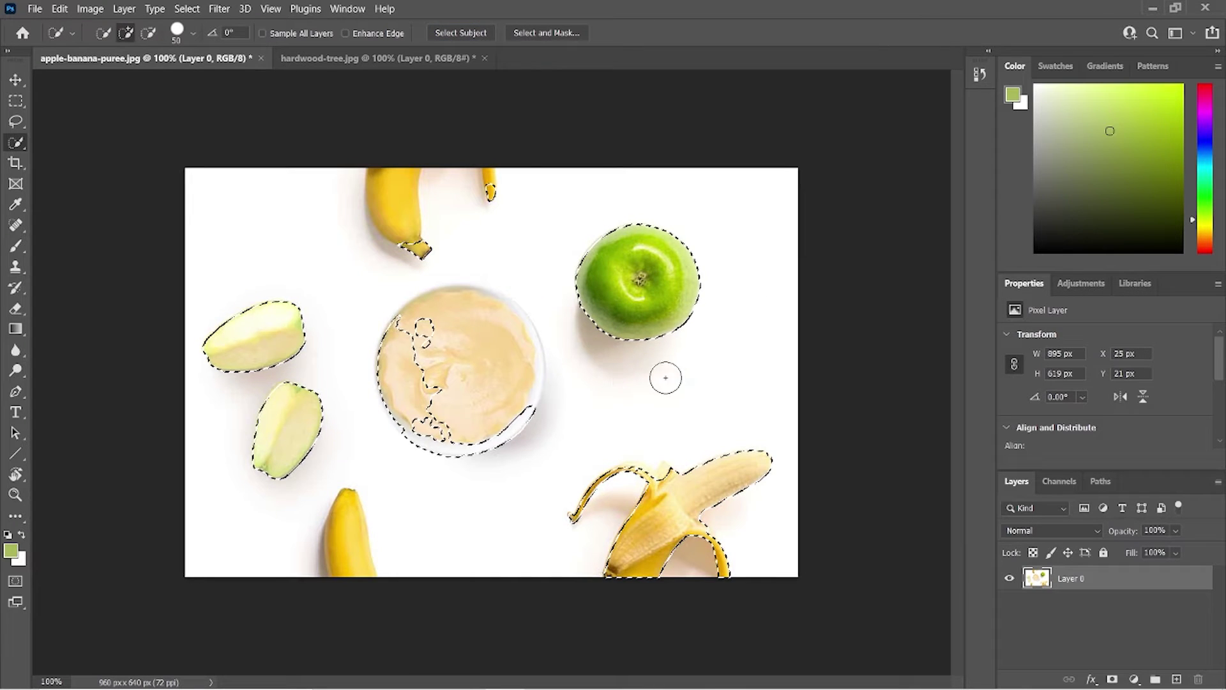
pyautogui.rightClick(291, 263)
pyautogui.click(313, 273)
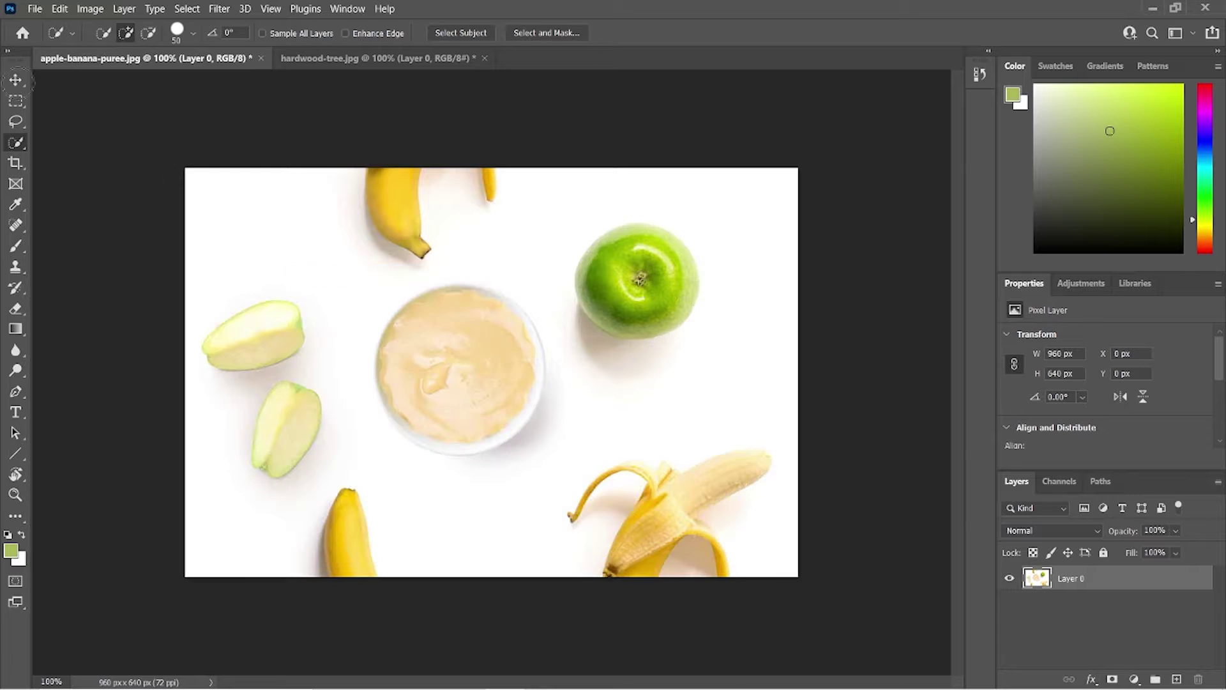
# - Select the whole green apple by framing it with the Object Selection tool in Rectangle mode
pyautogui.rightClick(21, 143)
pyautogui.click(122, 141)
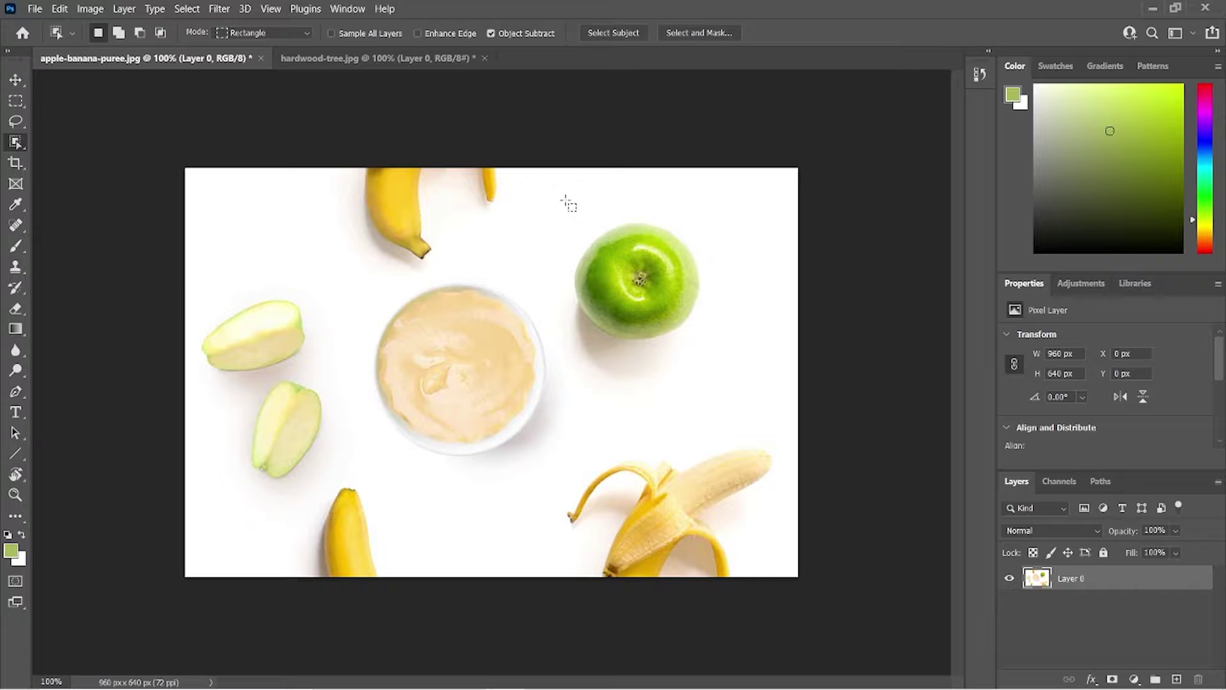
pyautogui.moveTo(565, 205); pyautogui.dragTo(732, 368)
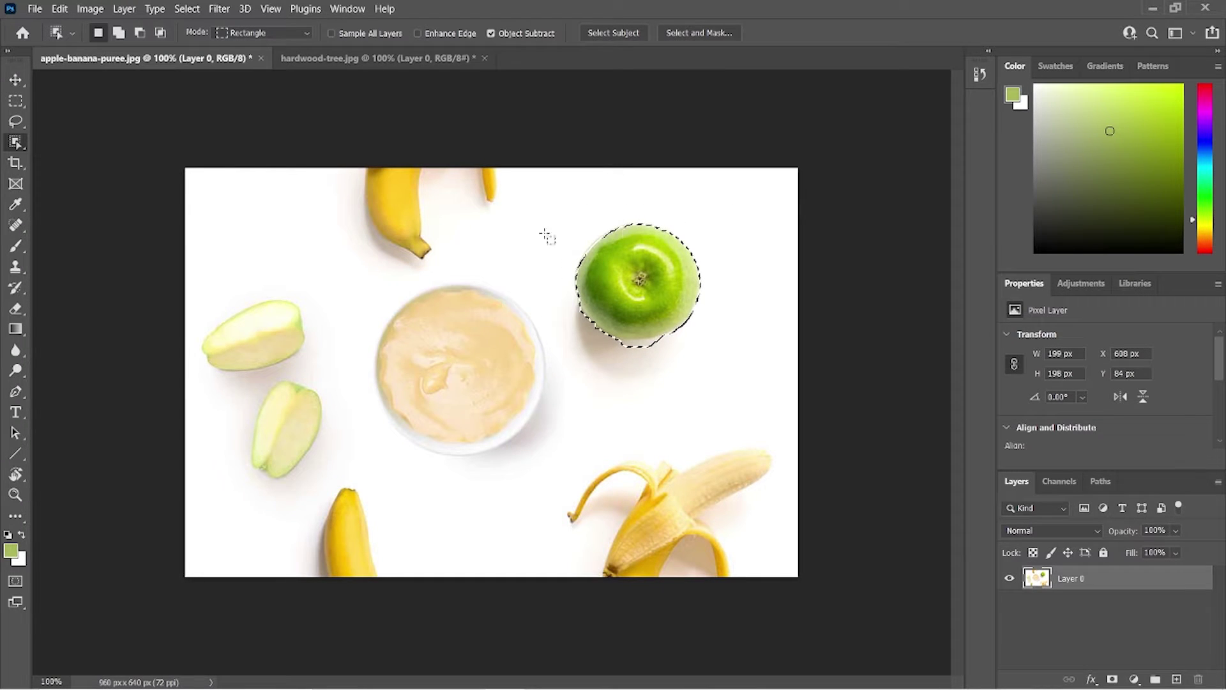
# - Subtract the shadow area beneath the green apple from the selection with the Quick Selection tool
pyautogui.rightClick(16, 142)
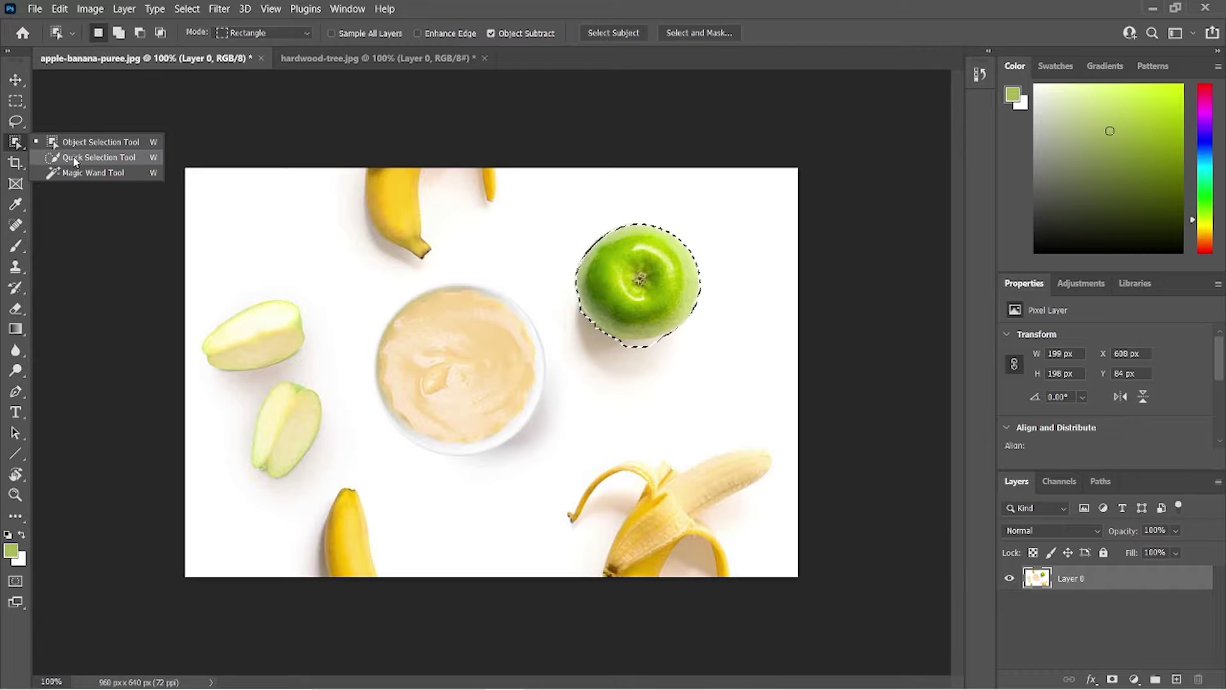
pyautogui.click(115, 156)
pyautogui.click(148, 32)
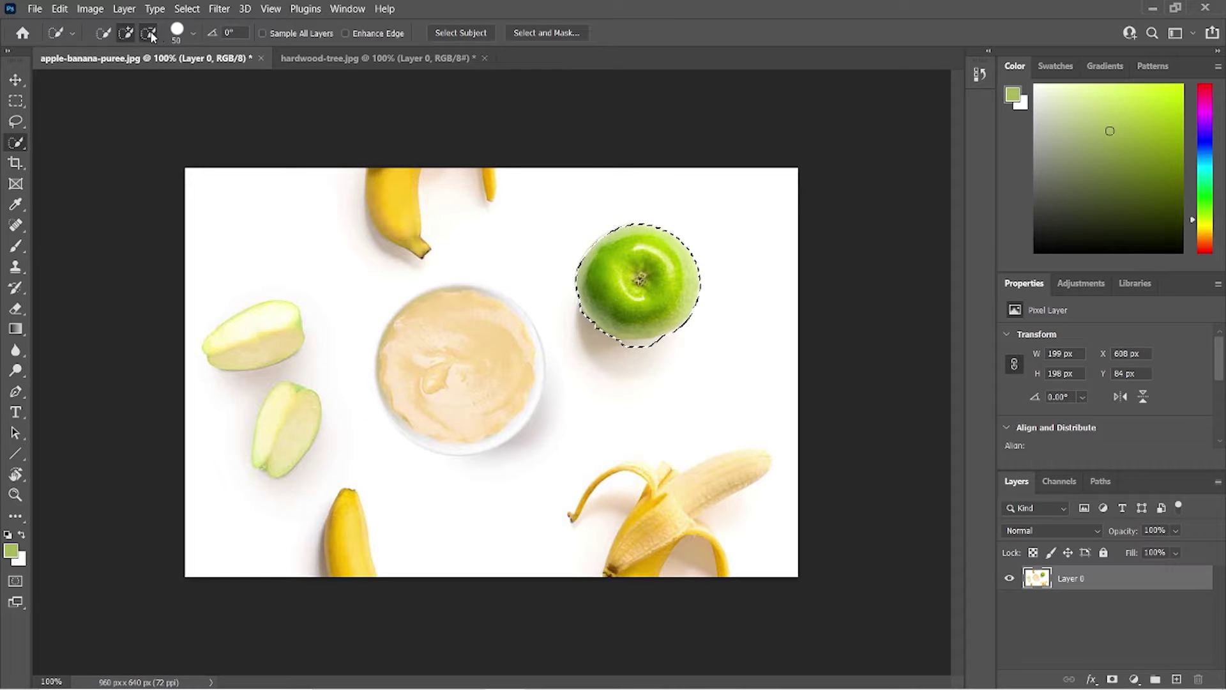
pyautogui.click(643, 357)
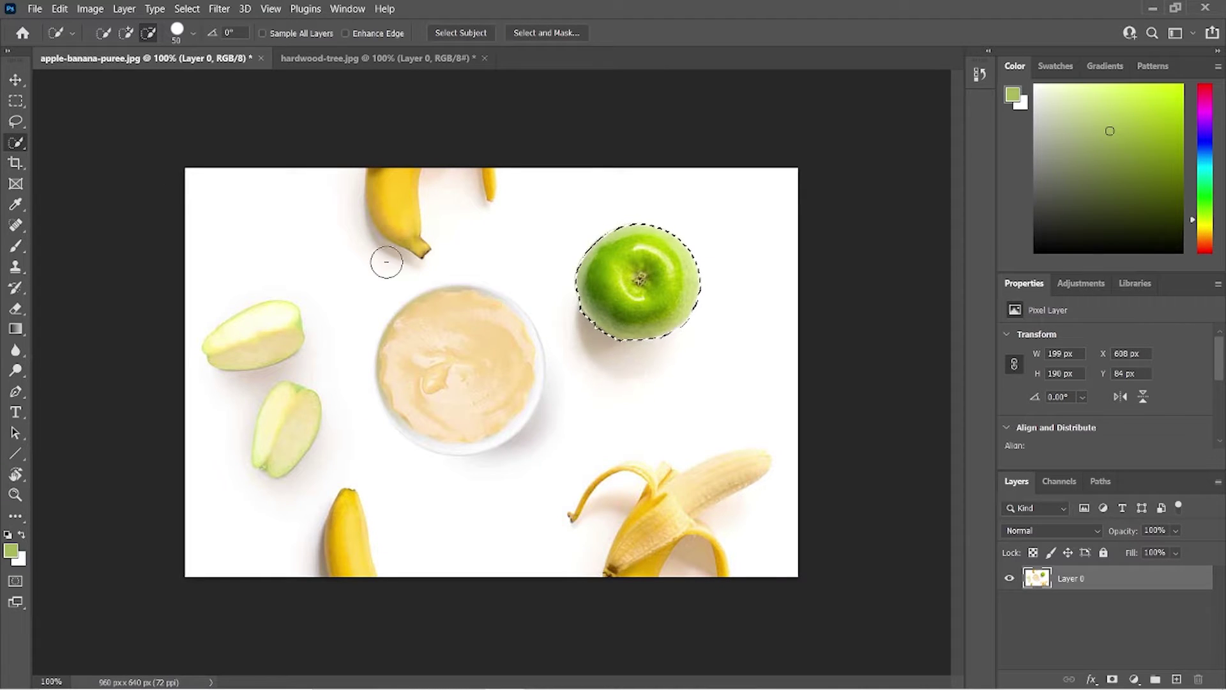
# - Switch to the hardwood-tree.jpg image and open the Color Range selection for it
pyautogui.click(15, 100)
pyautogui.click(379, 58)
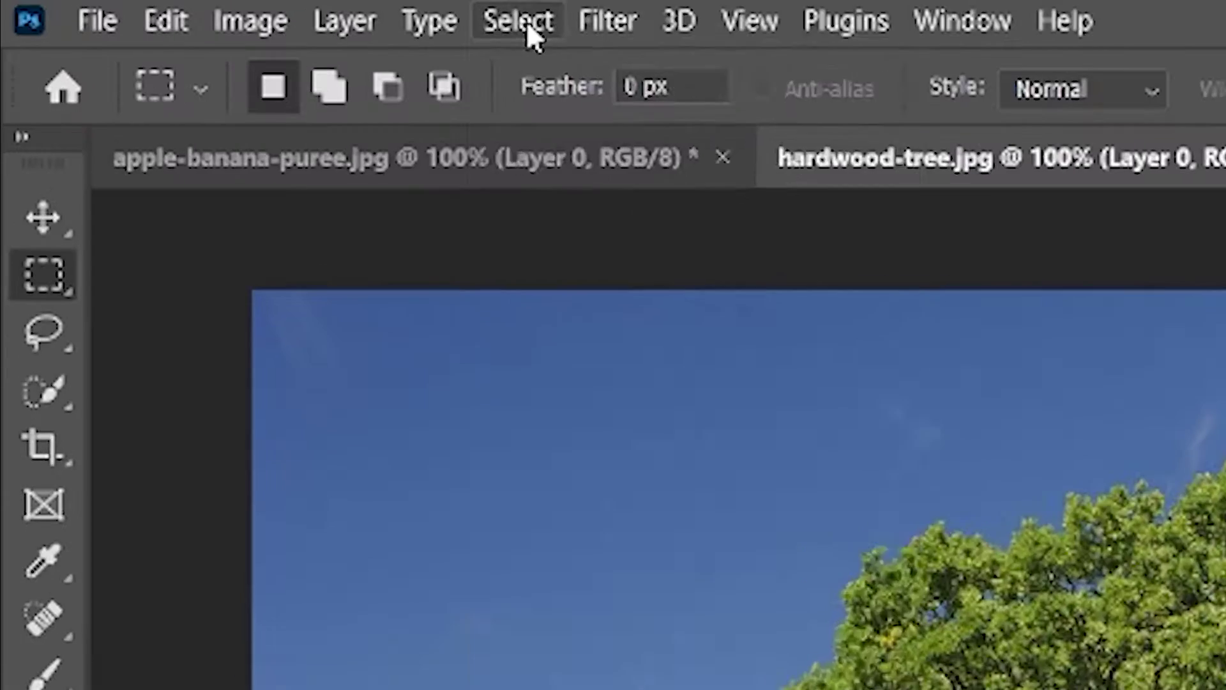
pyautogui.click(188, 9)
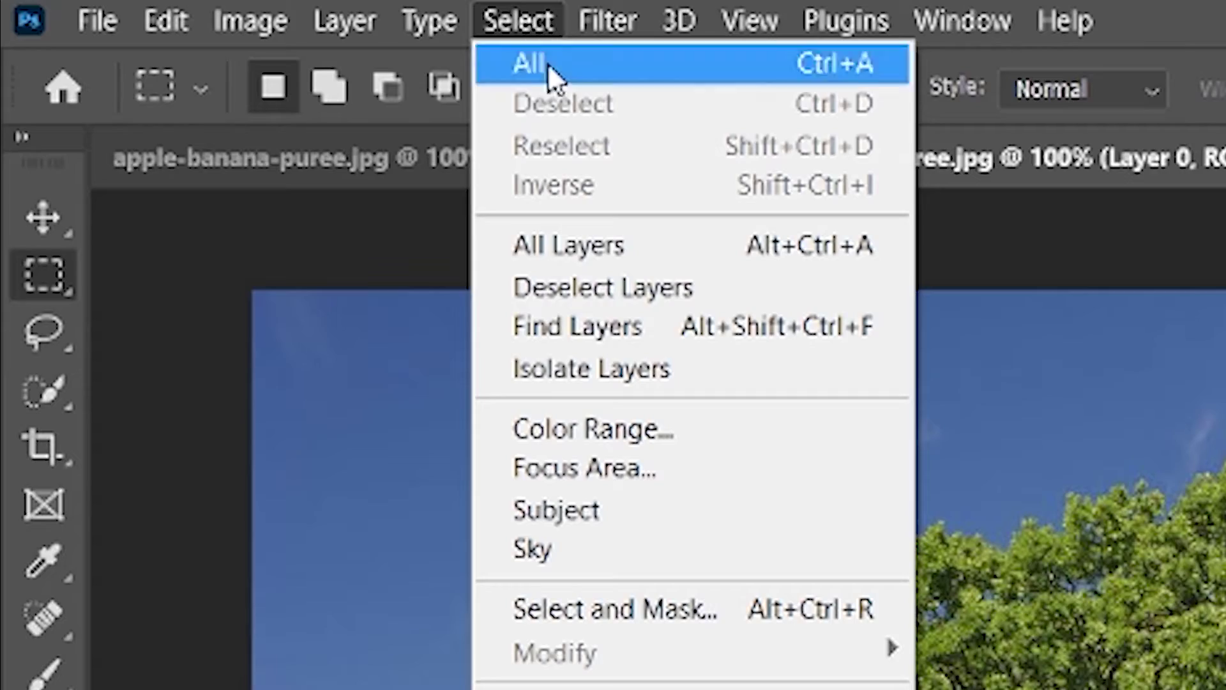
pyautogui.click(645, 428)
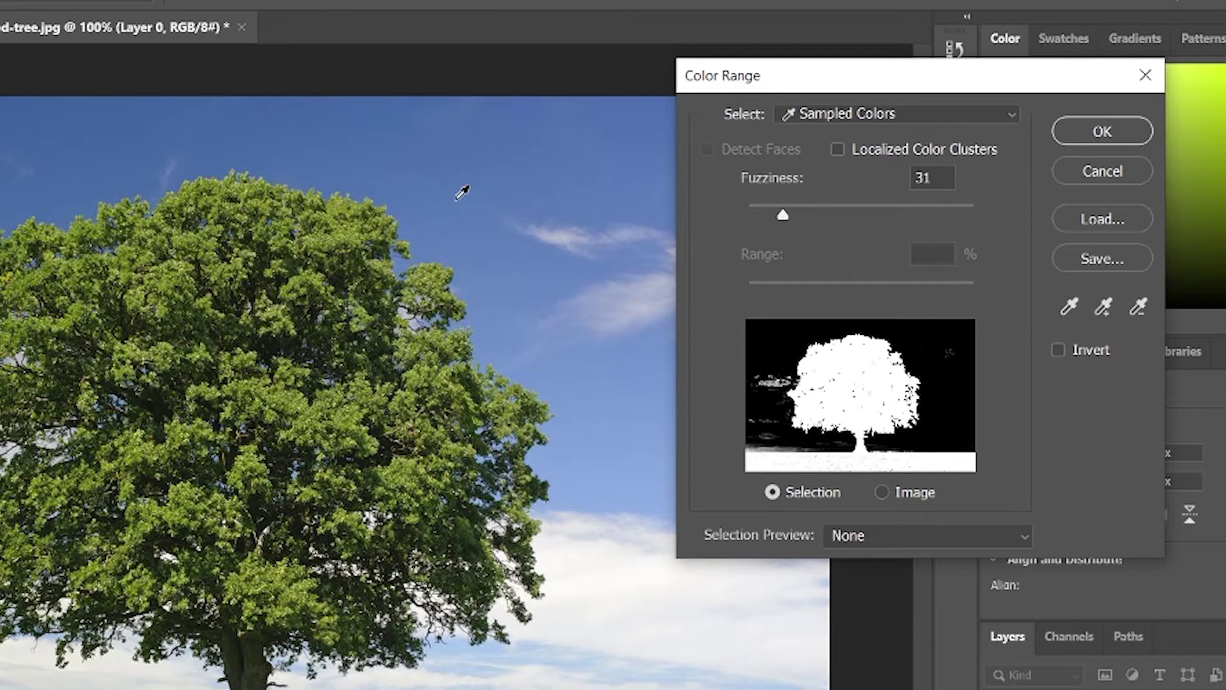
# - Sample the blue sky as the color range and add further sky tones from both sides of the tree
pyautogui.click(476, 189)
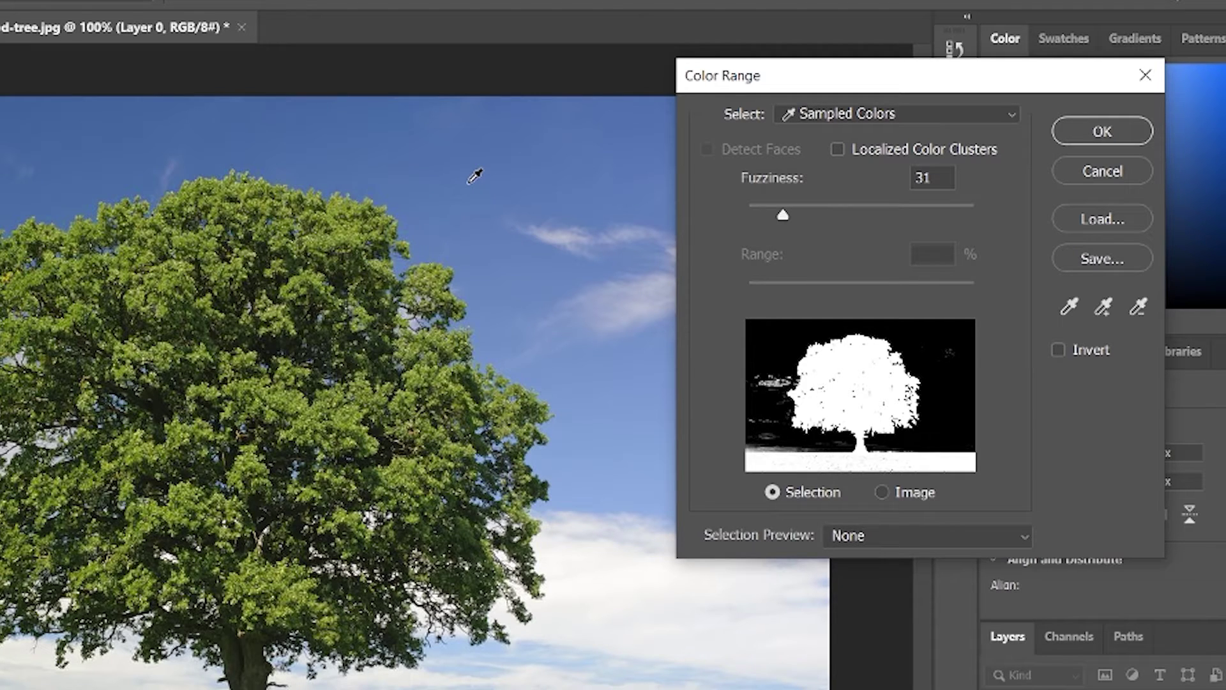
pyautogui.click(469, 182)
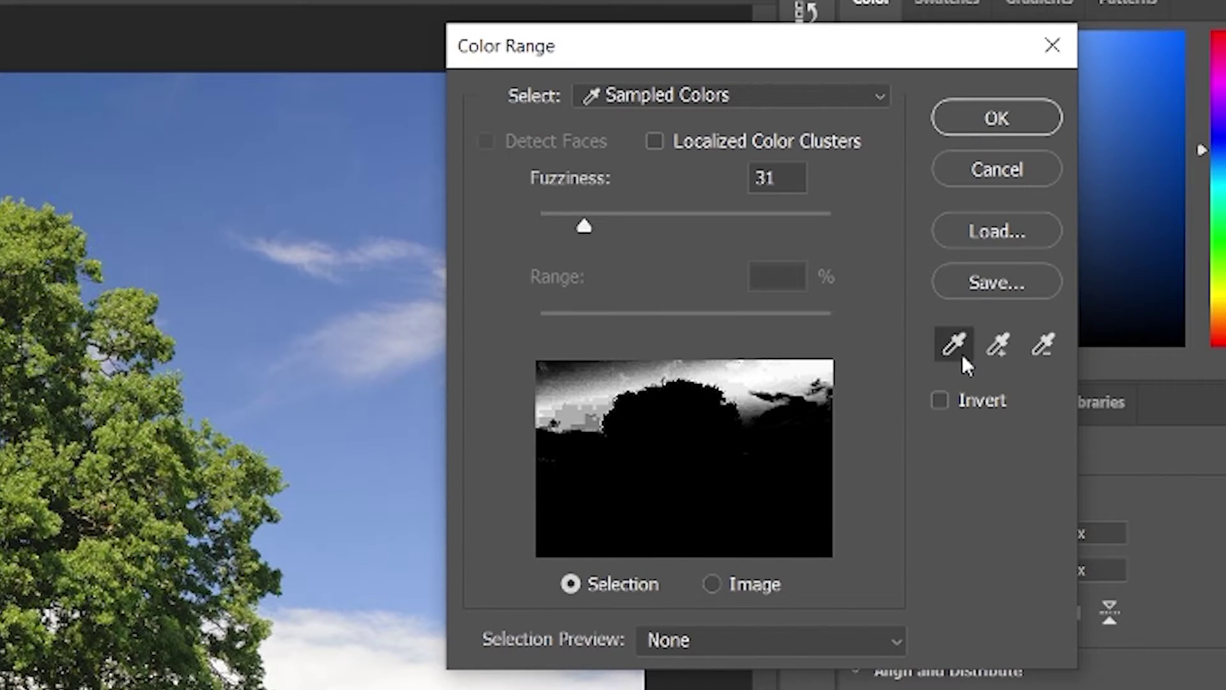
pyautogui.click(1007, 358)
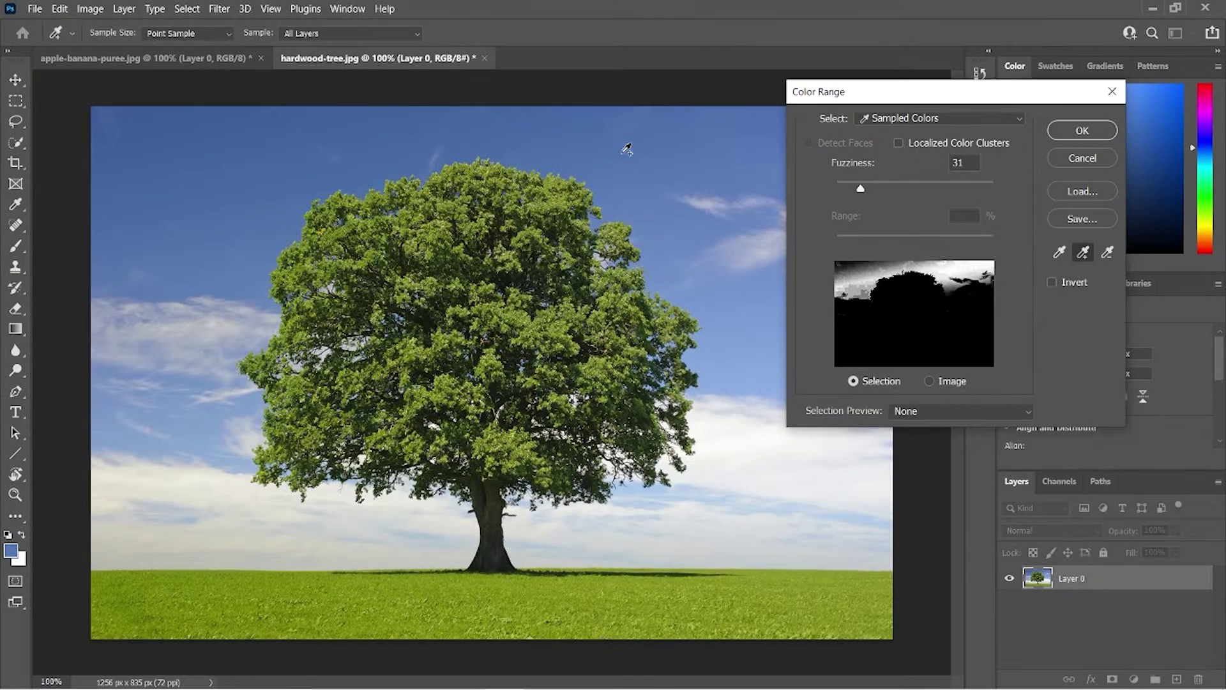
pyautogui.click(653, 173)
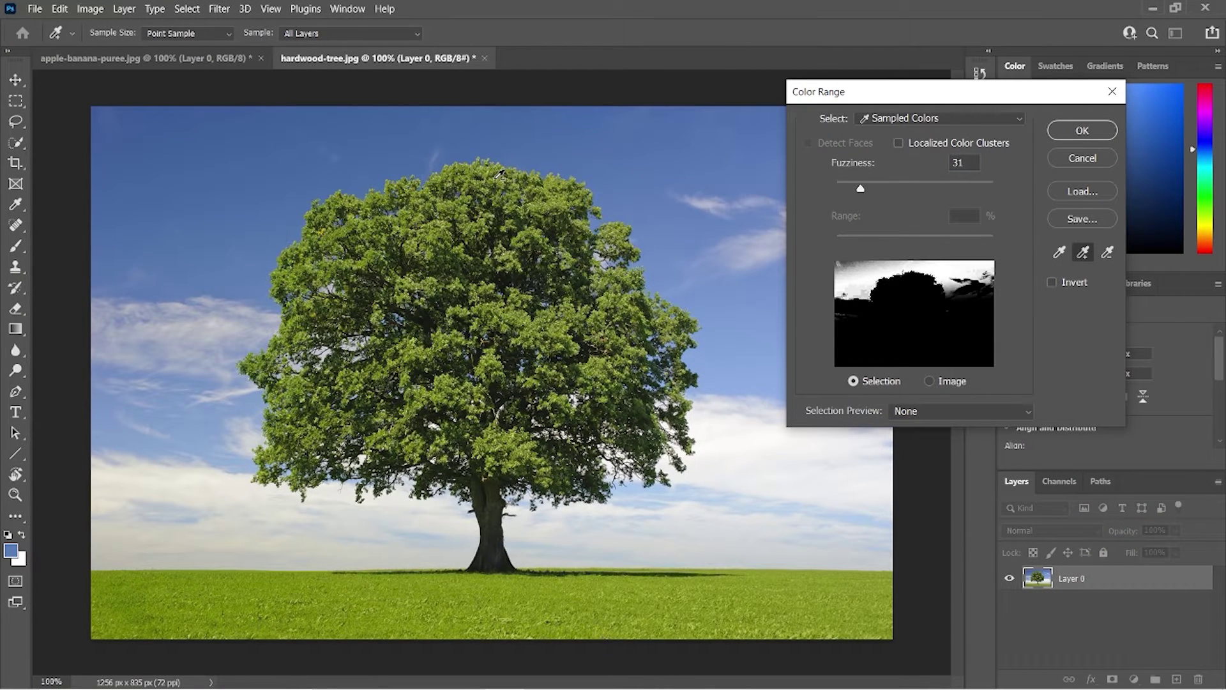
pyautogui.click(241, 142)
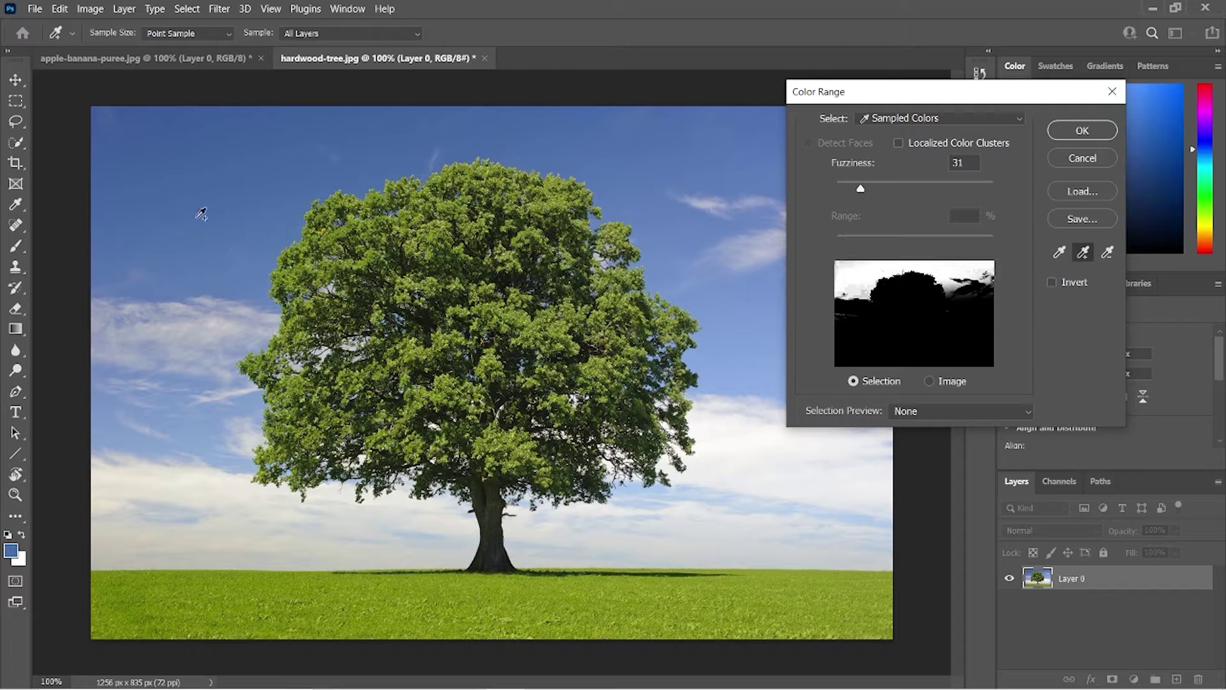
pyautogui.keyDown('shift'); pyautogui.click(227, 240); pyautogui.keyUp('shift')
pyautogui.keyDown('shift'); pyautogui.click(210, 280); pyautogui.keyUp('shift')
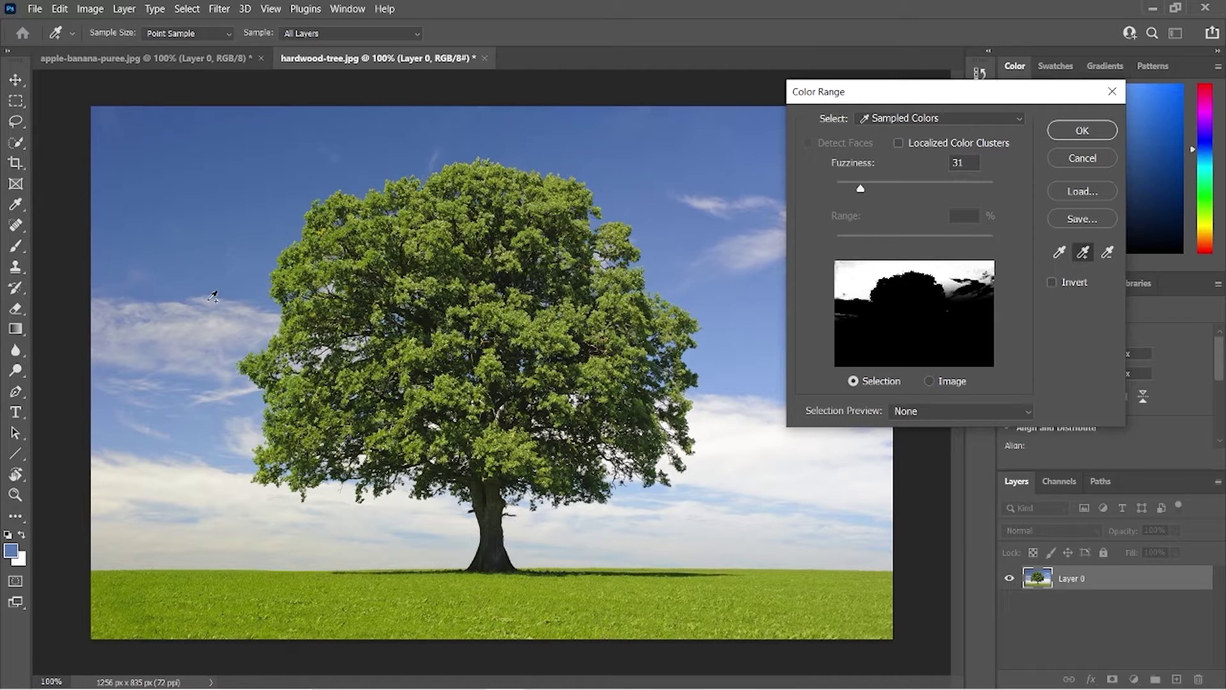
pyautogui.keyDown('shift'); pyautogui.click(199, 408); pyautogui.keyUp('shift')
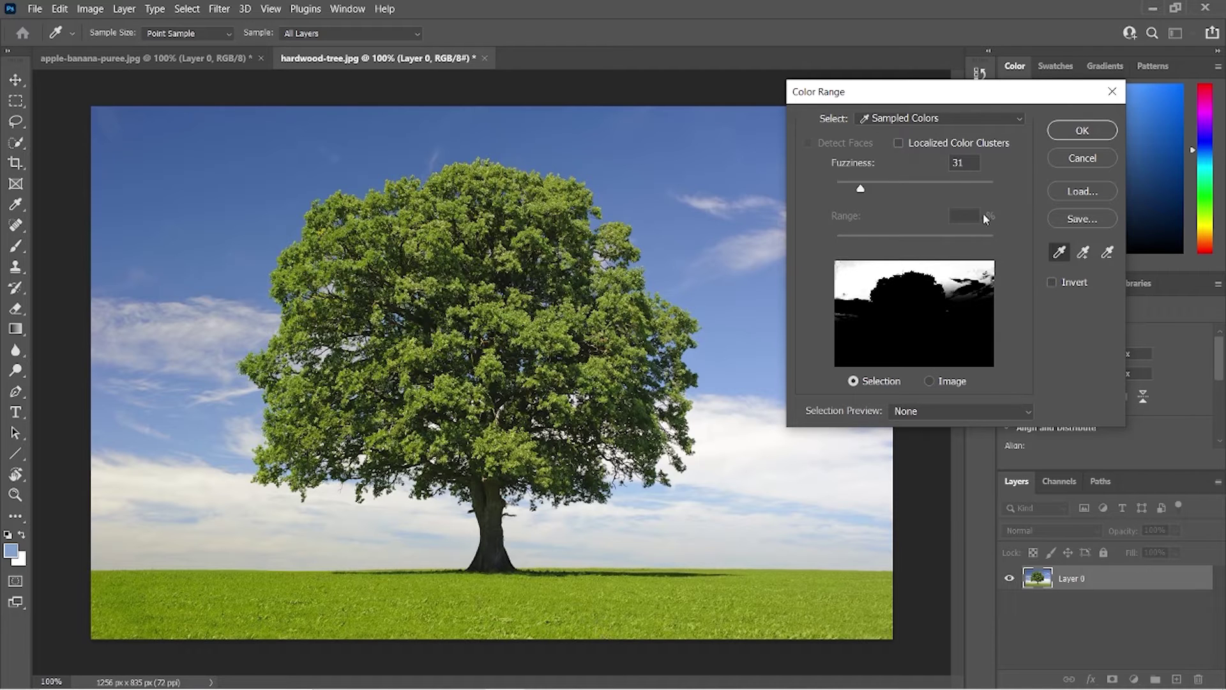
# - Sample the tree's green foliage for the color range and add more foliage tones from the crown
pyautogui.click(1083, 253)
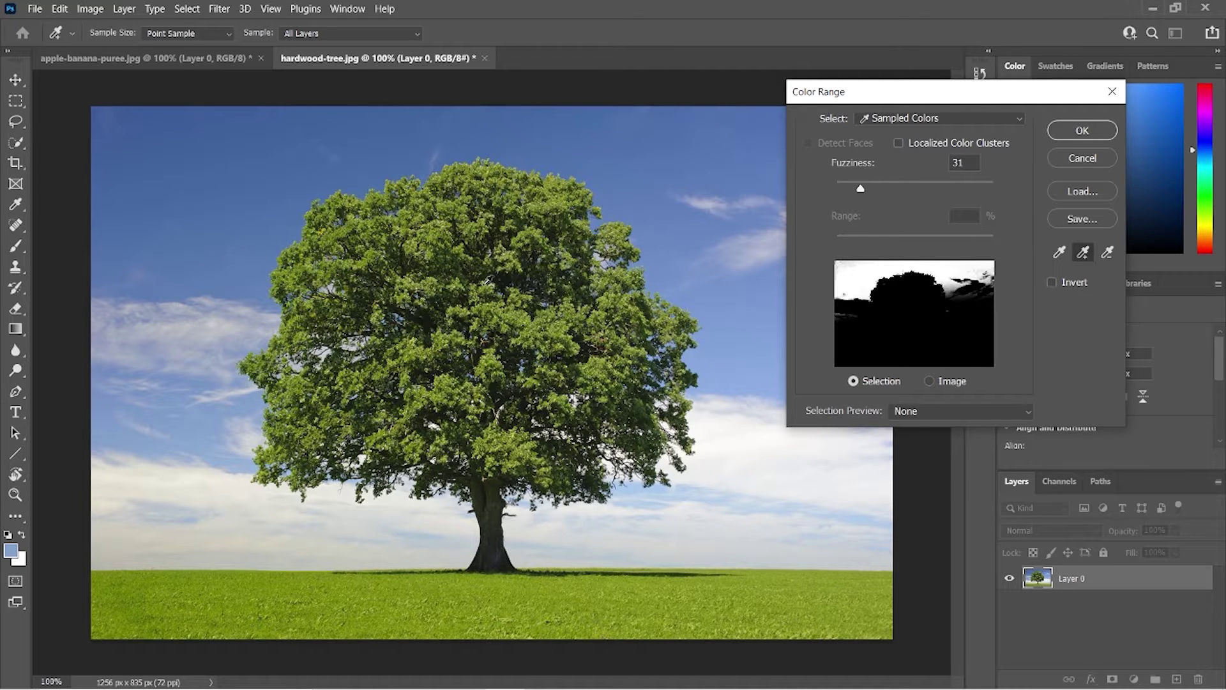
pyautogui.click(487, 281)
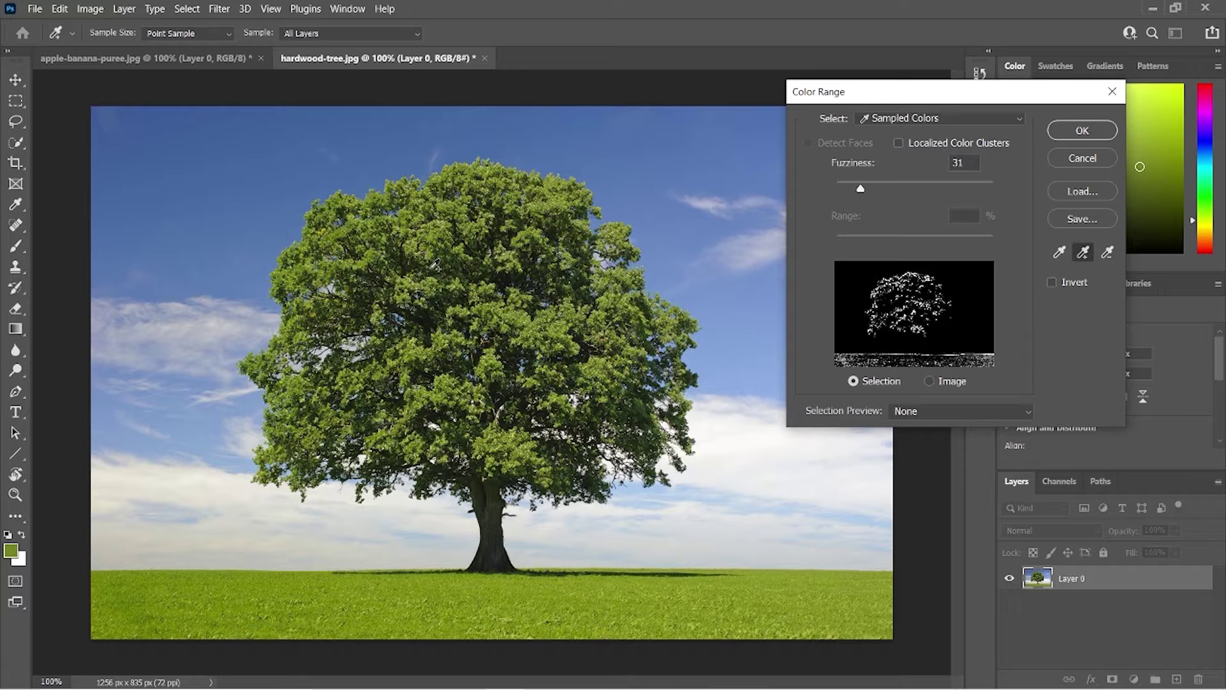
pyautogui.click(457, 254)
pyautogui.click(456, 285)
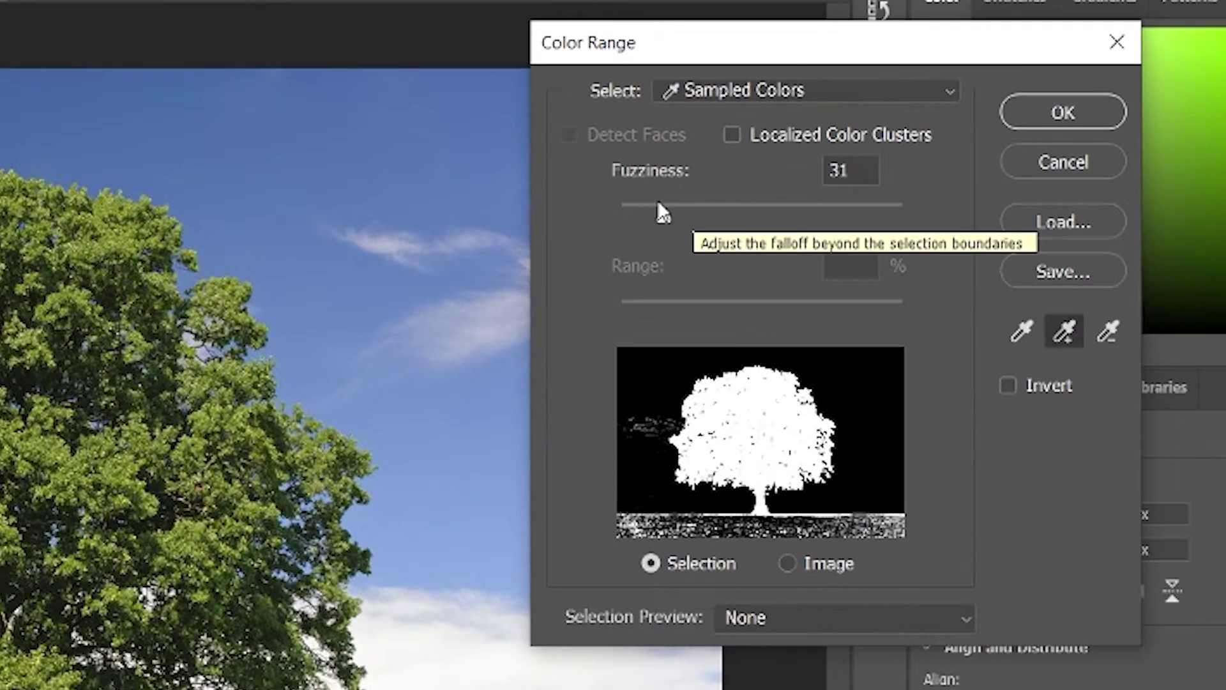
# - Try Fuzziness at 126 and 0, settle slightly below 48, and apply the Color Range selection
pyautogui.moveTo(665, 212); pyautogui.dragTo(798, 216)
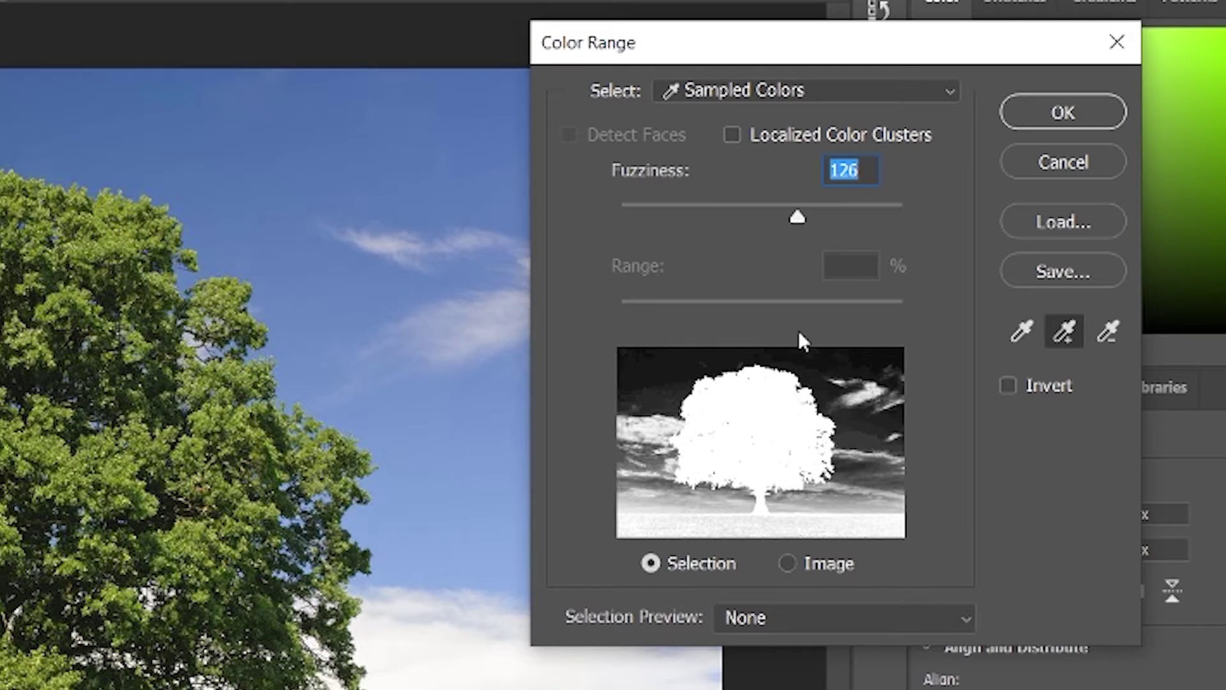
pyautogui.moveTo(779, 216); pyautogui.dragTo(613, 219)
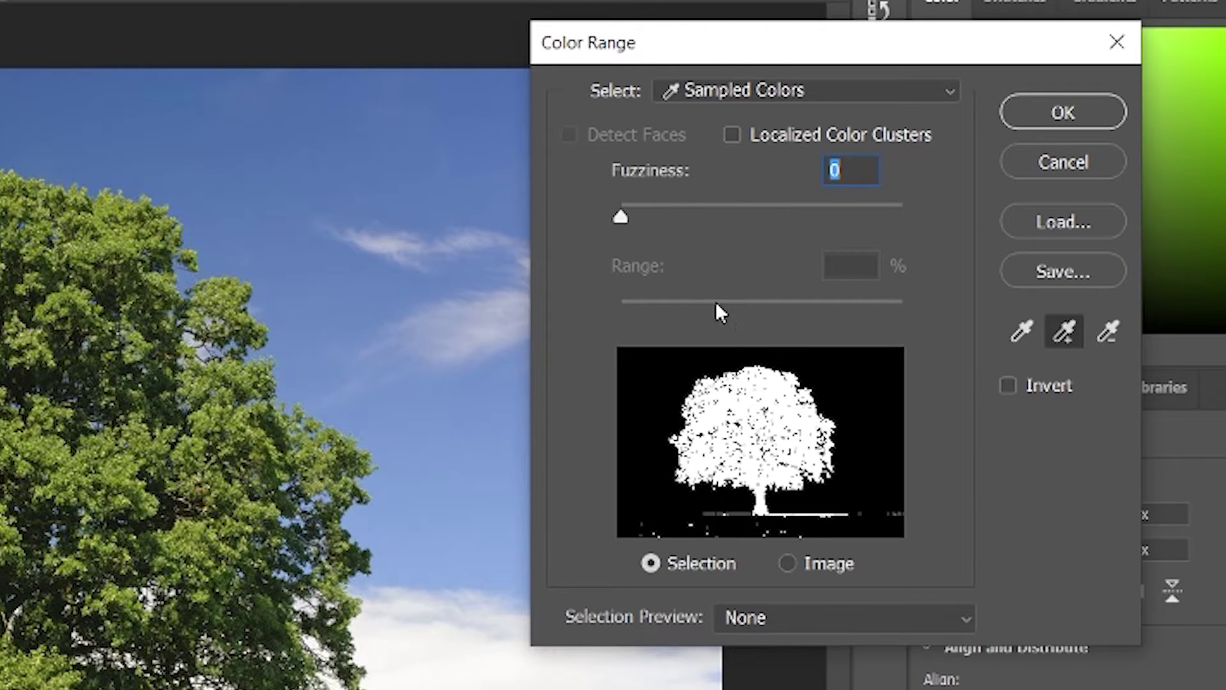
pyautogui.click(689, 211)
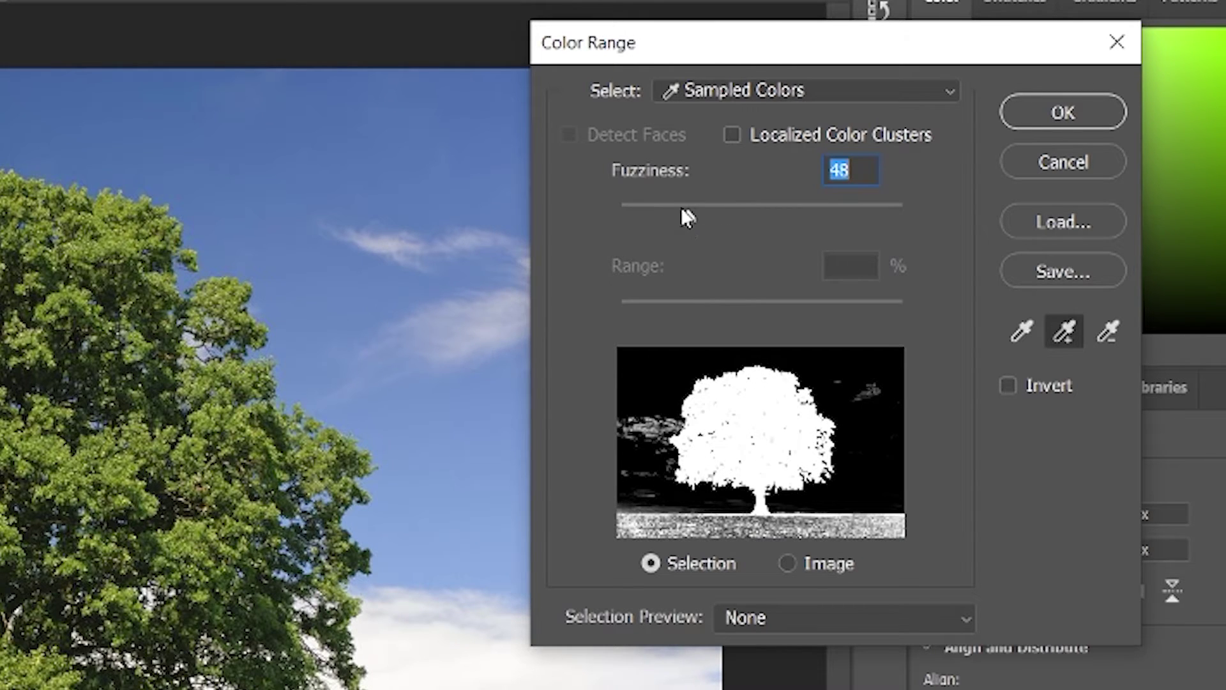
pyautogui.moveTo(683, 214); pyautogui.dragTo(674, 216)
pyautogui.click(1060, 112)
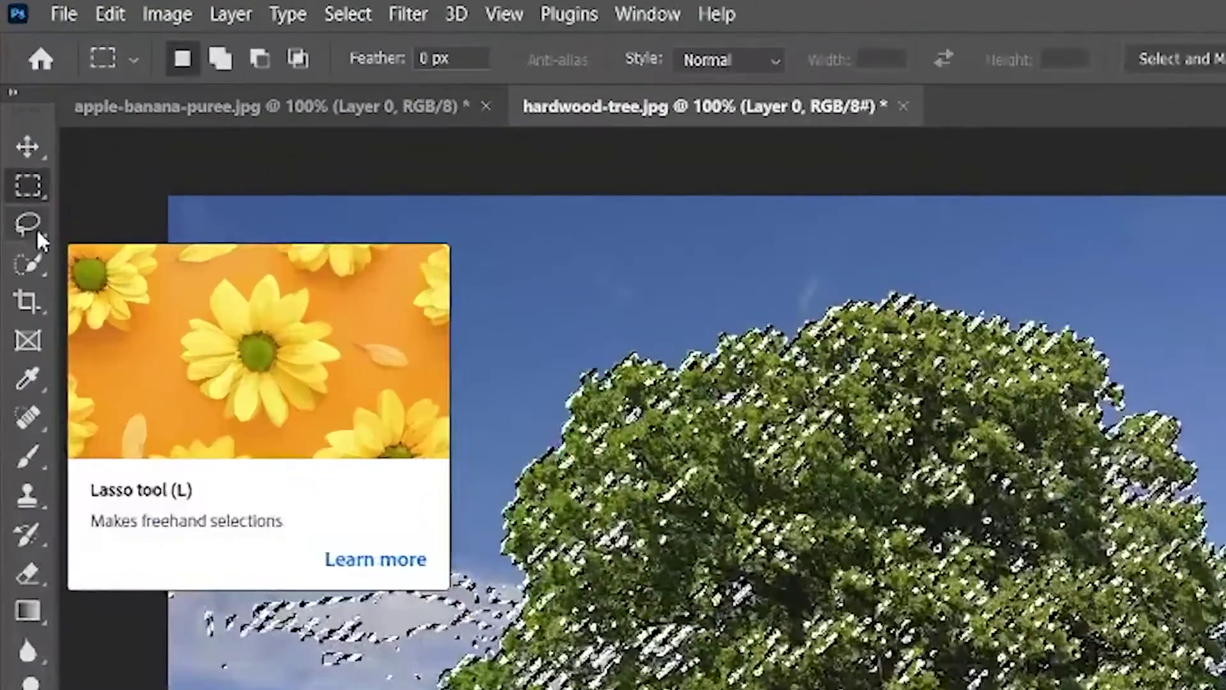
# - Subtract the stray cloud patches beside the tree with the Lasso tool and add a layer mask to Layer 0 from the selection
pyautogui.click(19, 127)
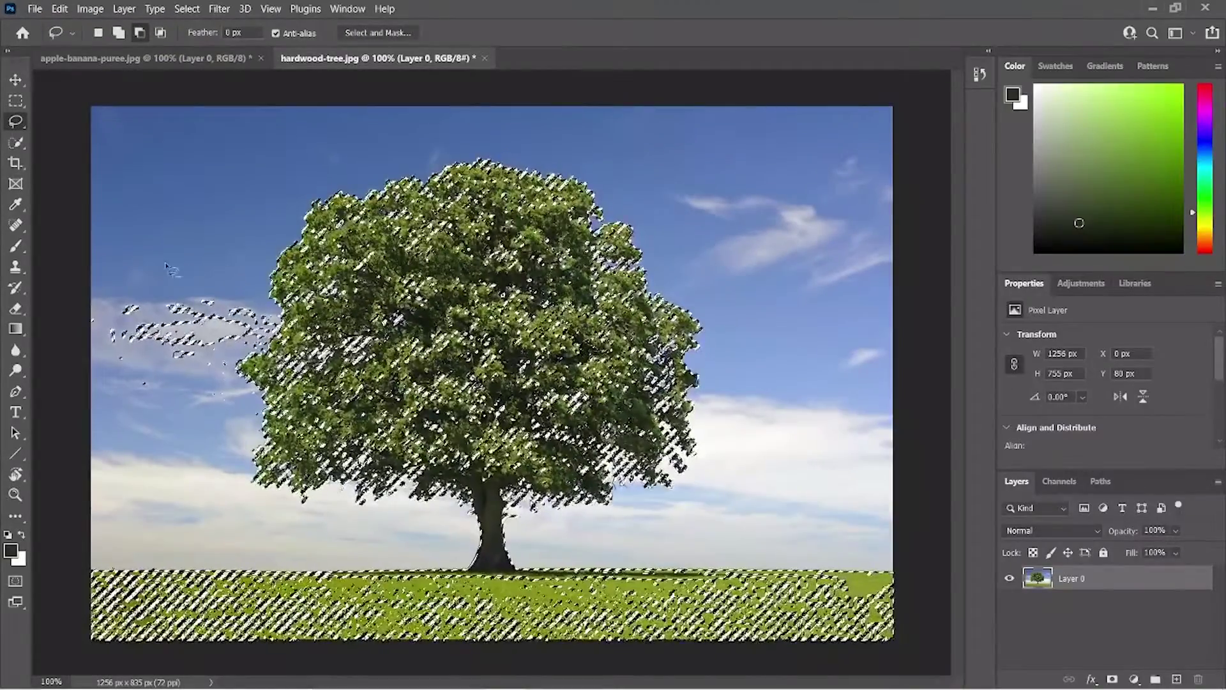
pyautogui.moveTo(144, 250)
pyautogui.mouseDown()
pyautogui.moveTo(88, 280)
pyautogui.moveTo(83, 339)
pyautogui.mouseUp()
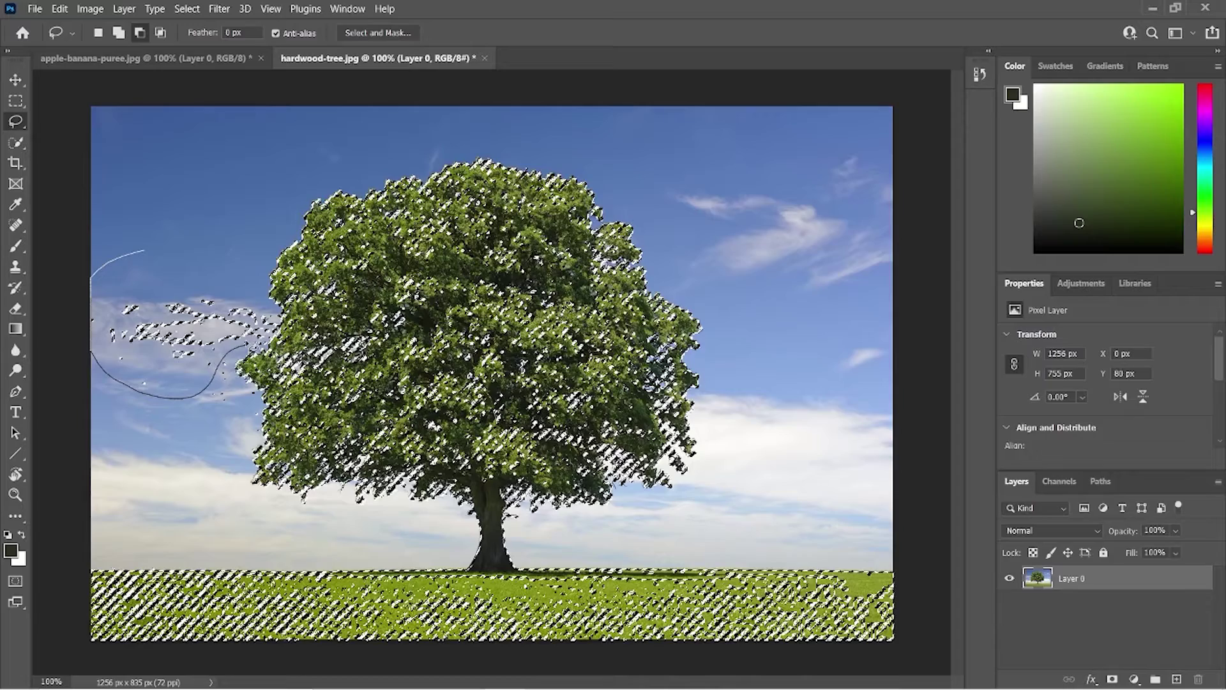
pyautogui.moveTo(231, 301); pyautogui.dragTo(139, 246)
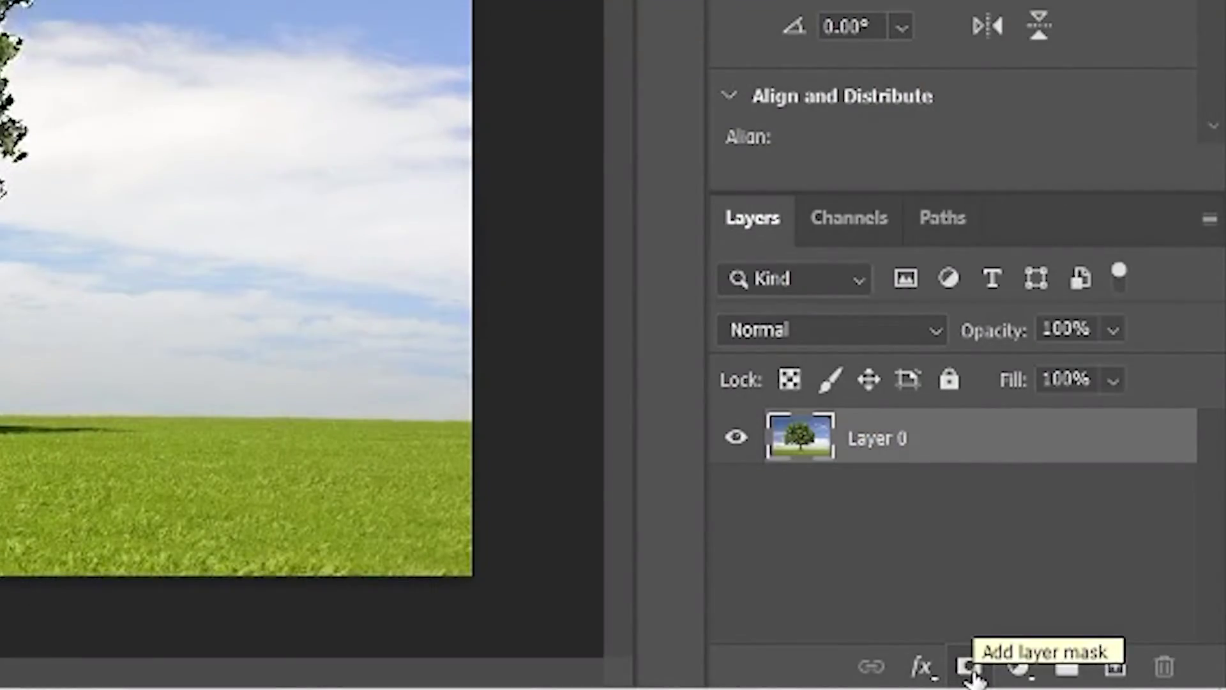
pyautogui.click(969, 668)
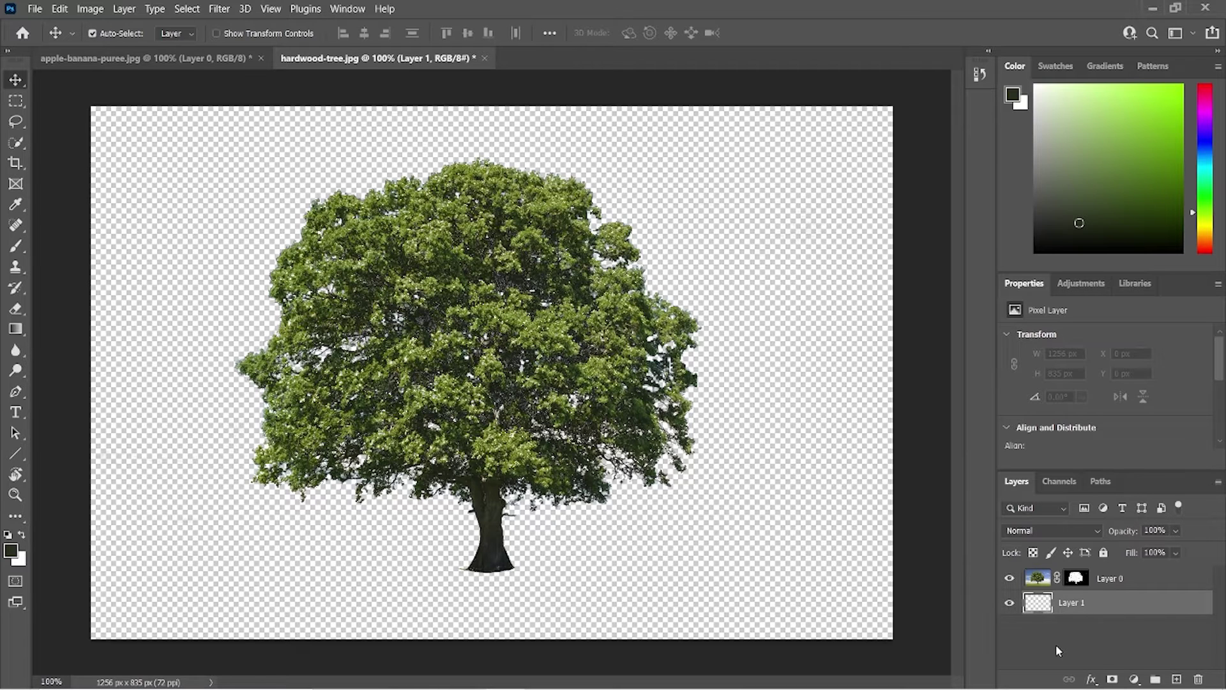
# - Fill the empty Layer 1 beneath the masked tree with black
pyautogui.click(59, 9)
pyautogui.click(120, 243)
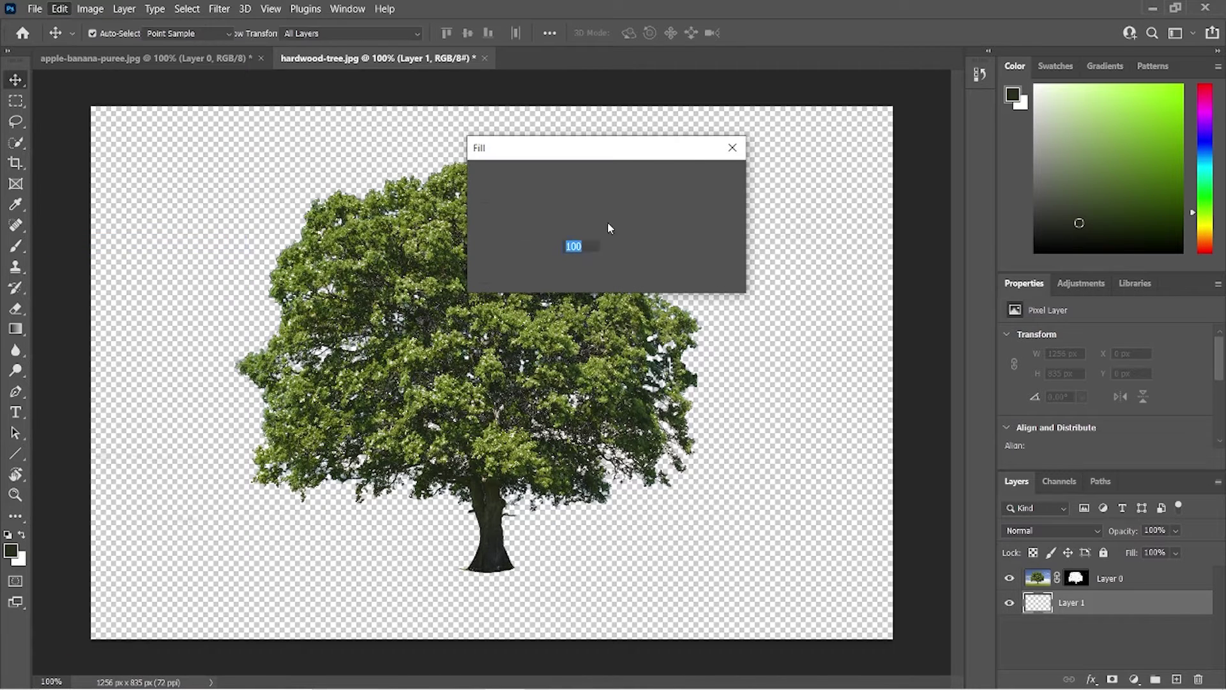
pyautogui.click(713, 179)
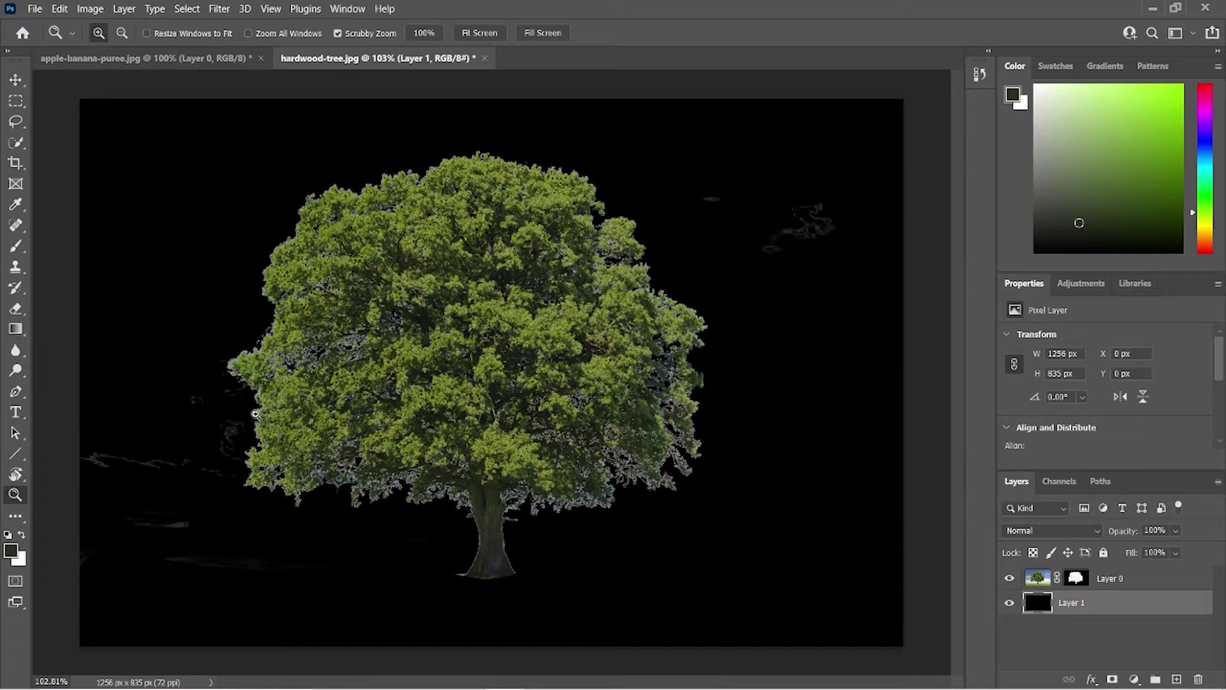
# - Inspect the sky remnants around the tree and display Layer 0's mask on its own
pyautogui.click(226, 437)
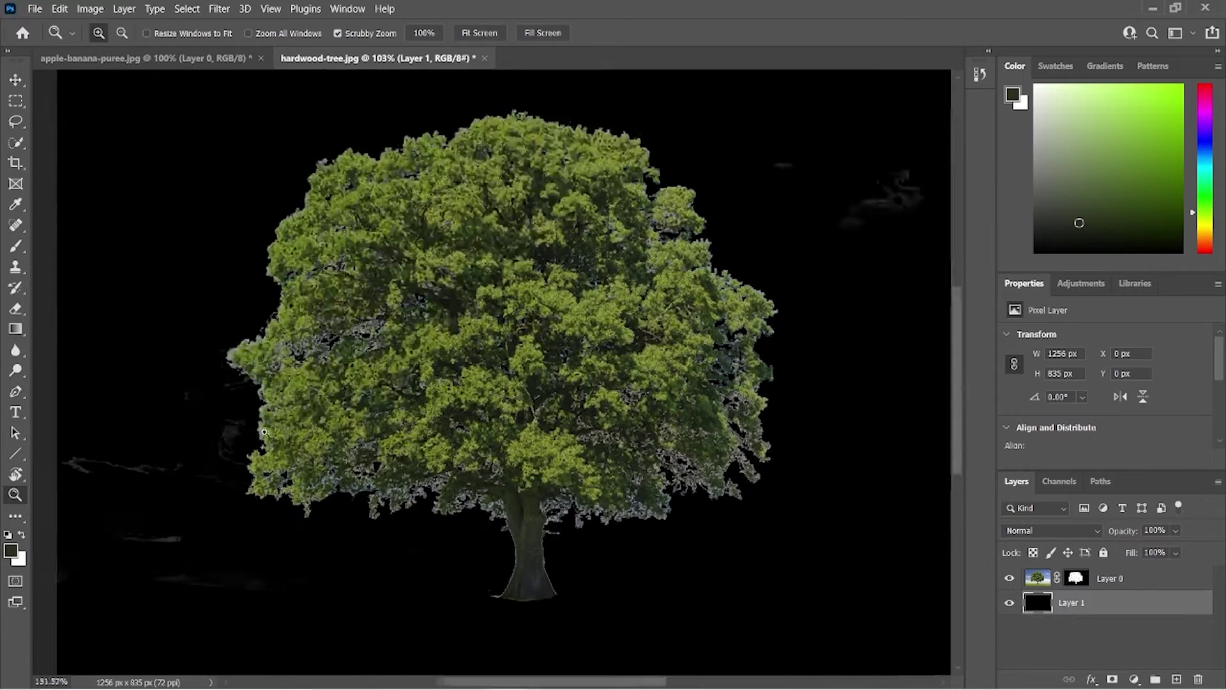
pyautogui.keyDown('alt'); pyautogui.click(238, 441); pyautogui.keyUp('alt')
pyautogui.moveTo(237, 441); pyautogui.dragTo(192, 354)
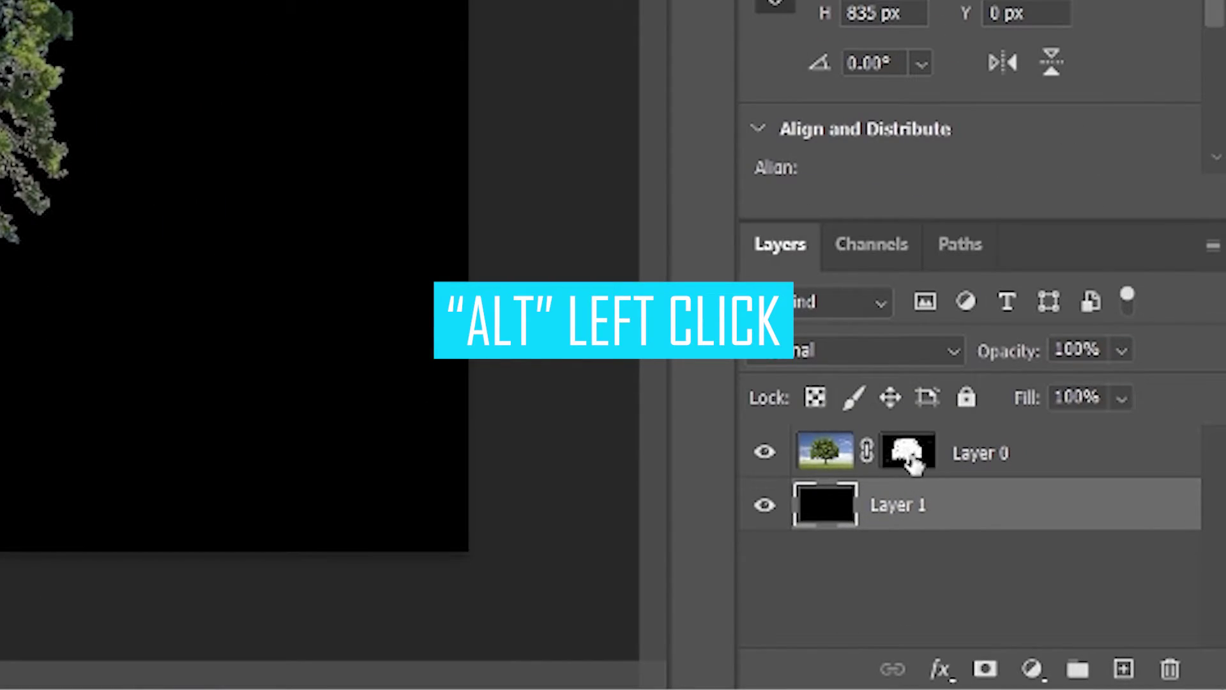
pyautogui.keyDown('alt'); pyautogui.click(910, 455); pyautogui.keyUp('alt')
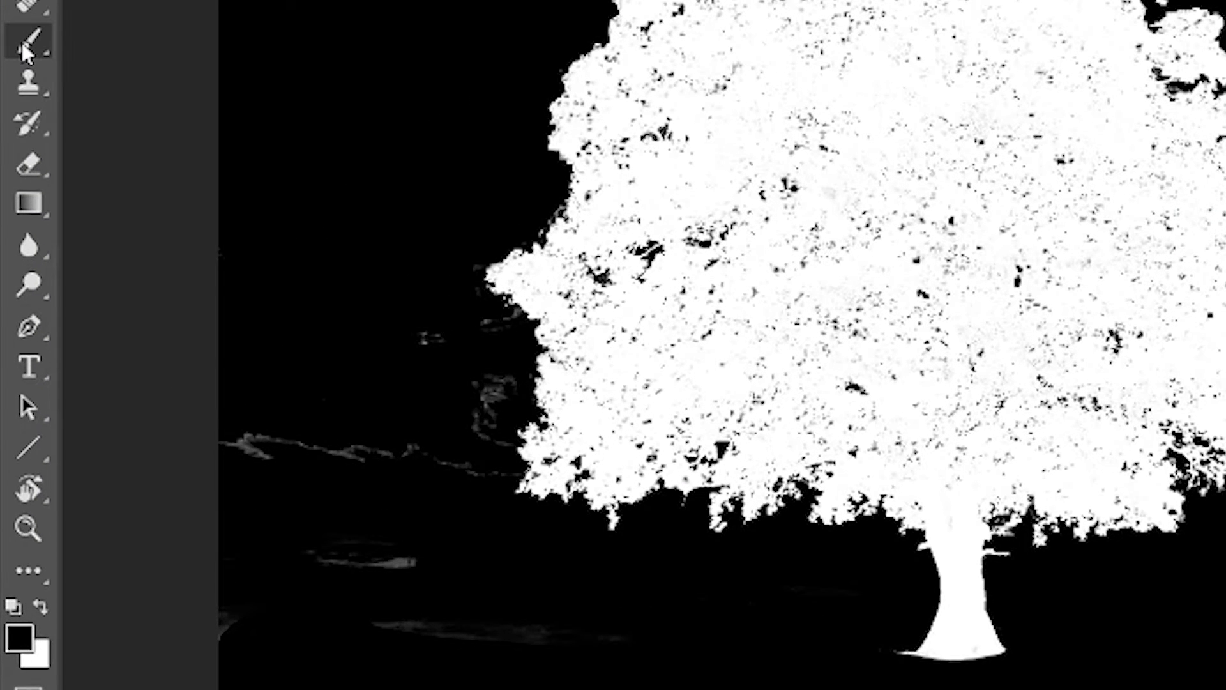
# - Paint black over the gray sky remnants in Layer 0's mask with the Brush tool in Overlay mode
pyautogui.click(12, 247)
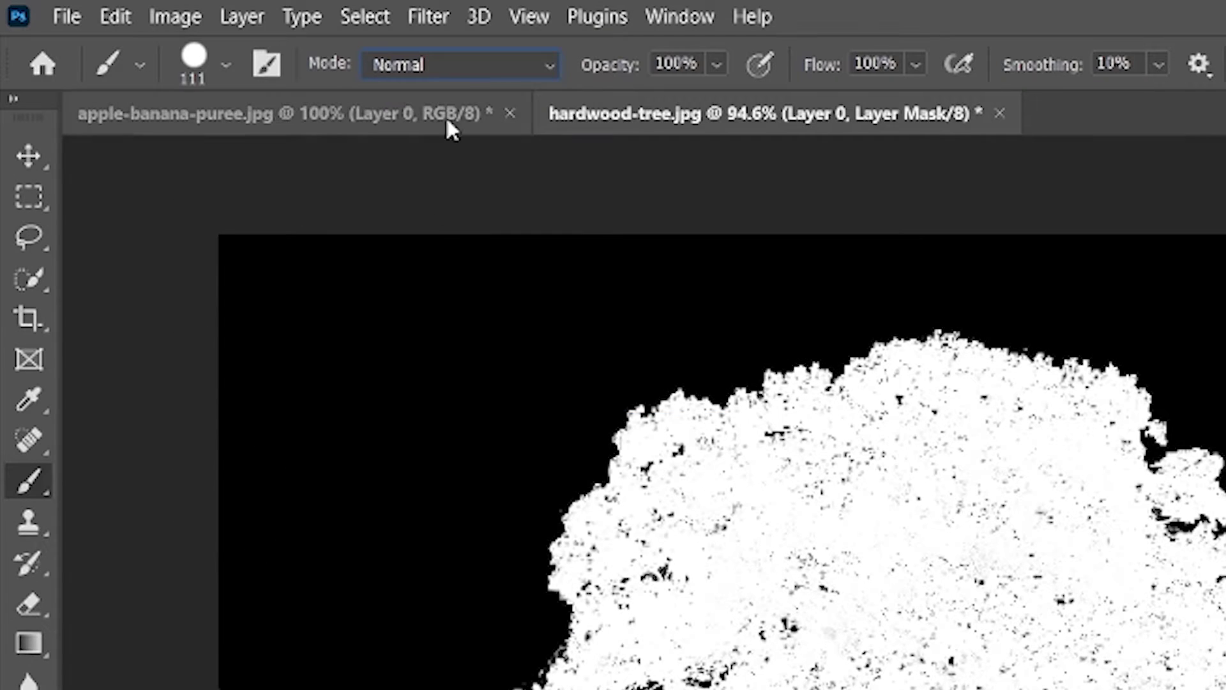
pyautogui.click(490, 64)
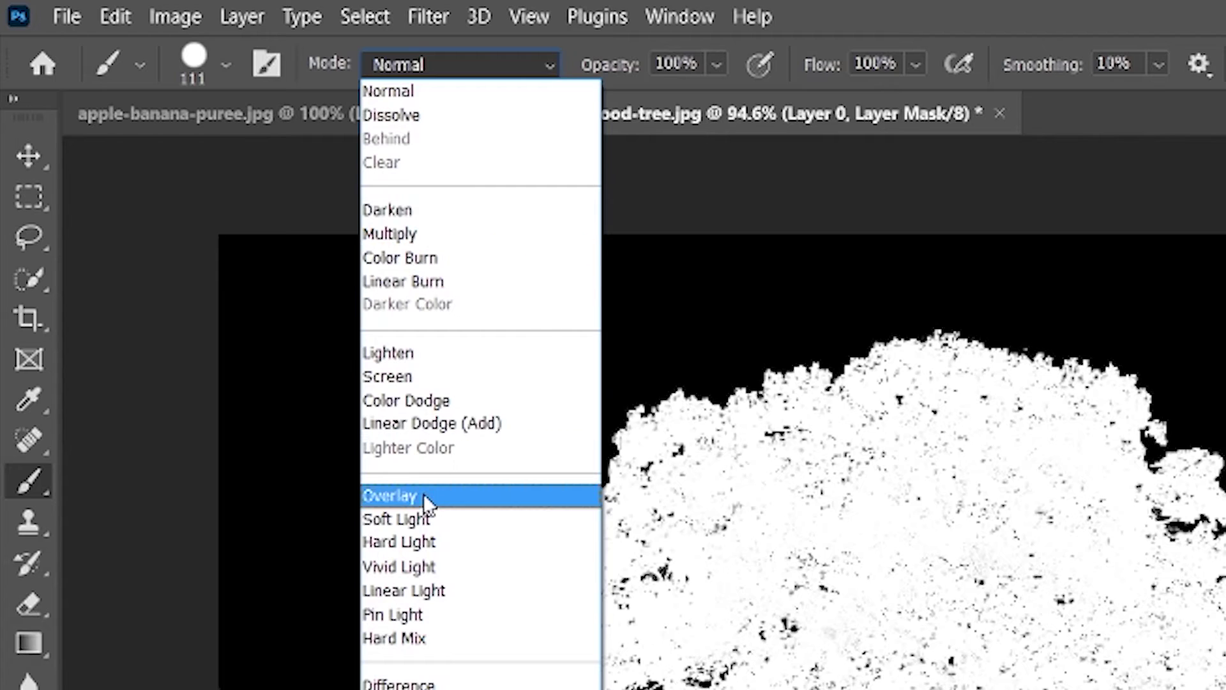
pyautogui.click(425, 495)
pyautogui.moveTo(224, 353)
pyautogui.mouseDown()
pyautogui.moveTo(247, 369)
pyautogui.moveTo(250, 466)
pyautogui.moveTo(110, 528)
pyautogui.moveTo(236, 351)
pyautogui.moveTo(328, 433)
pyautogui.moveTo(328, 266)
pyautogui.moveTo(485, 171)
pyautogui.moveTo(498, 230)
pyautogui.moveTo(527, 253)
pyautogui.moveTo(457, 370)
pyautogui.moveTo(527, 356)
pyautogui.moveTo(547, 292)
pyautogui.moveTo(776, 240)
pyautogui.mouseUp()
# - Return from the mask view to Layer 0's image and hide the black Layer 1
pyautogui.click(1044, 581)
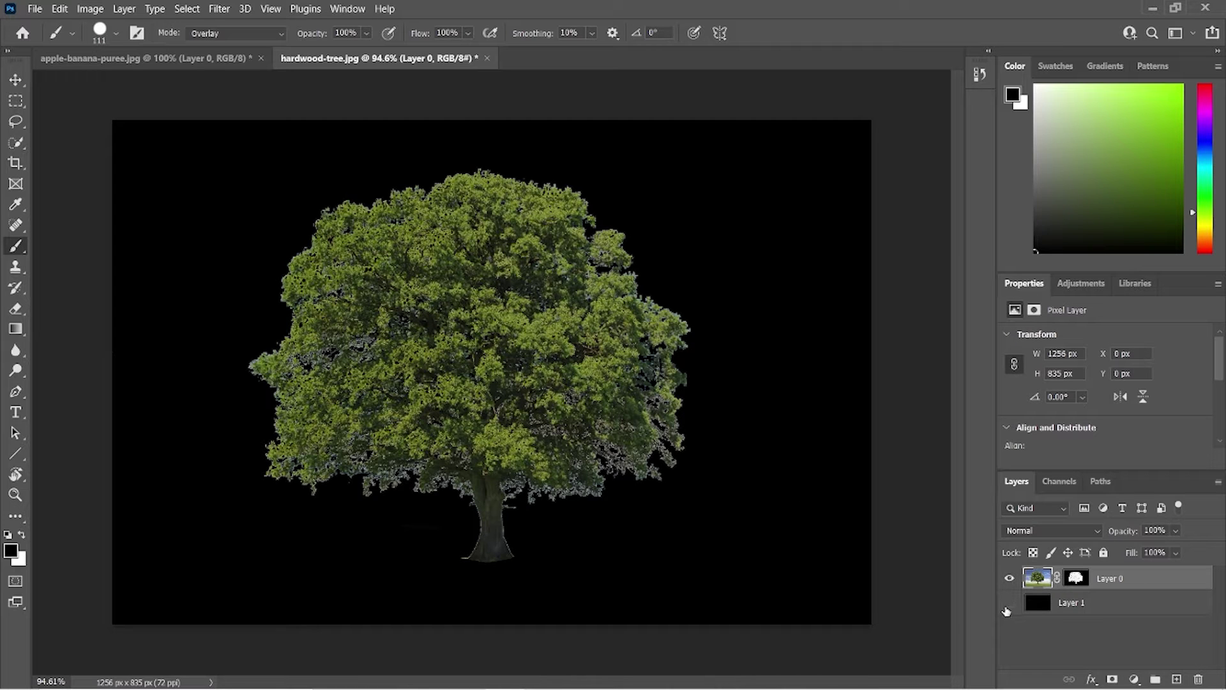
pyautogui.click(1008, 607)
pyautogui.click(11, 79)
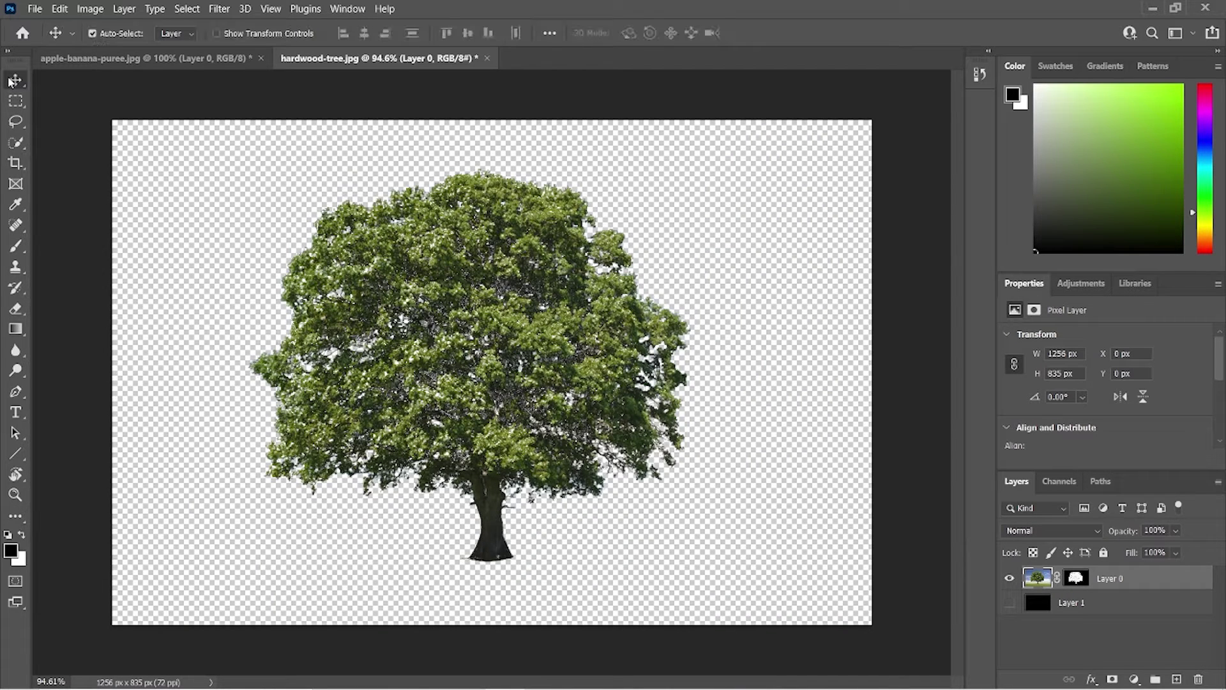
# - Inspect the semi-transparent gaps in the foliage and duplicate the masked Layer 0 seven times to make the tree more solid
pyautogui.click(16, 494)
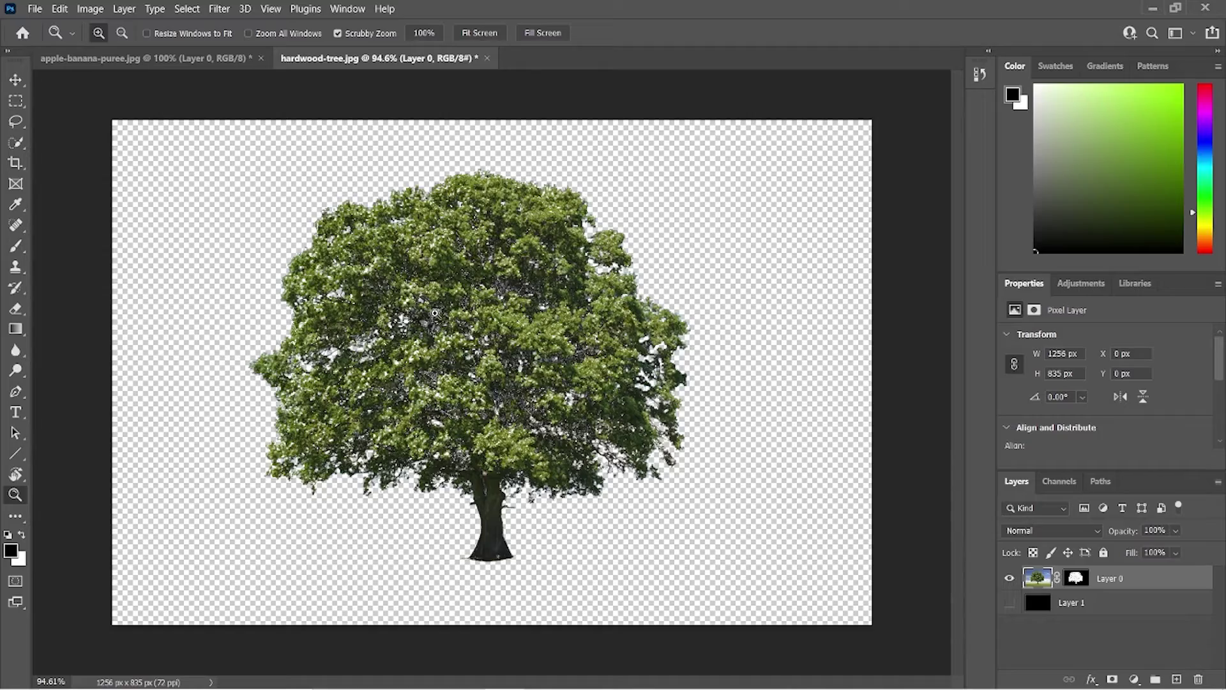
pyautogui.moveTo(435, 312); pyautogui.dragTo(496, 323)
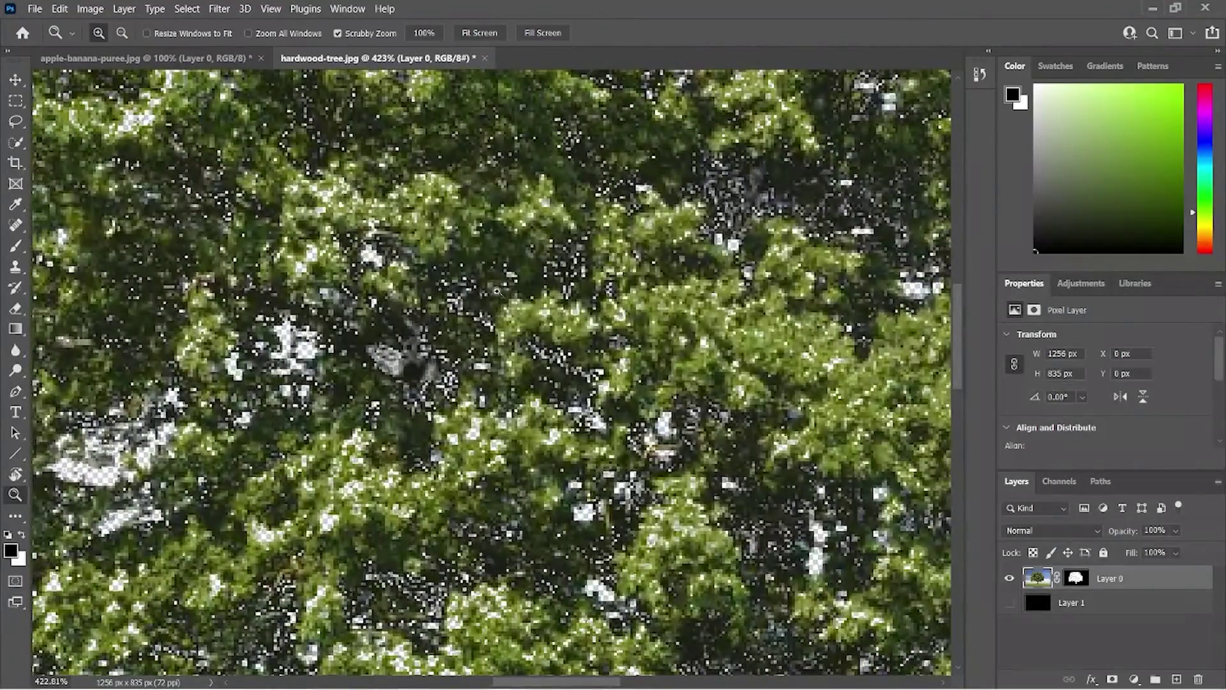
pyautogui.hotkey('ctrl', '0')
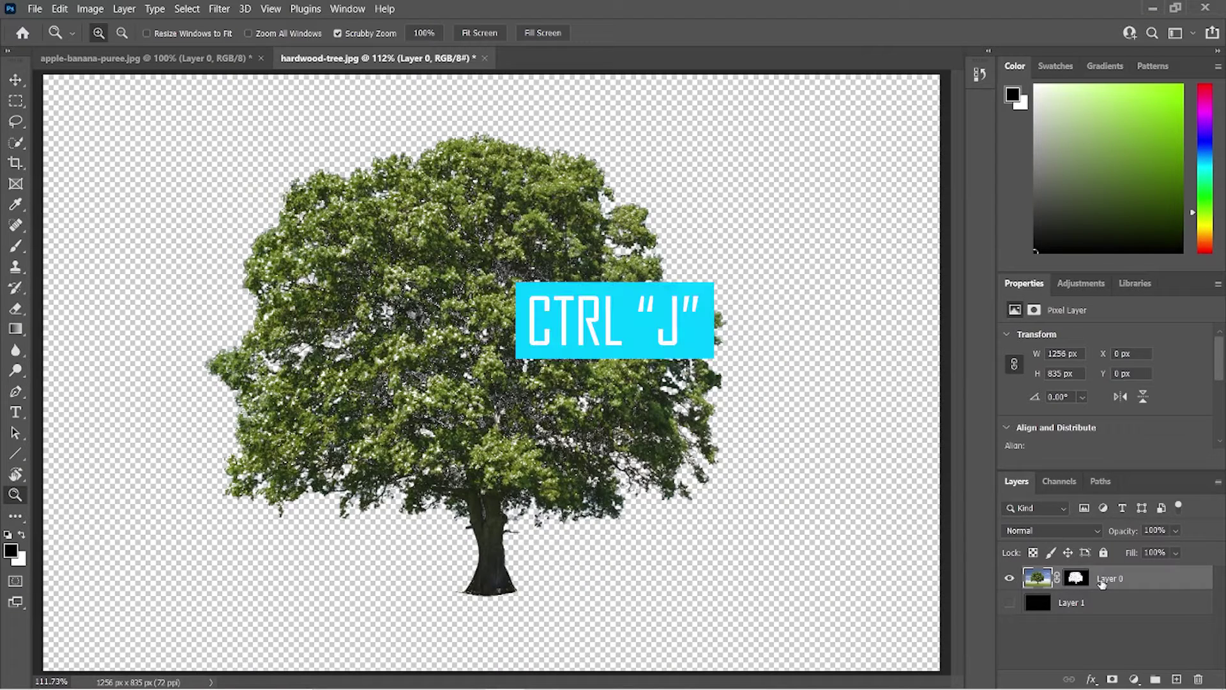
pyautogui.hotkey('ctrl', 'j')
pyautogui.hotkey('ctrl', 'j')
pyautogui.hotkey('ctrl', 'j')
pyautogui.hotkey('ctrl', 'j')
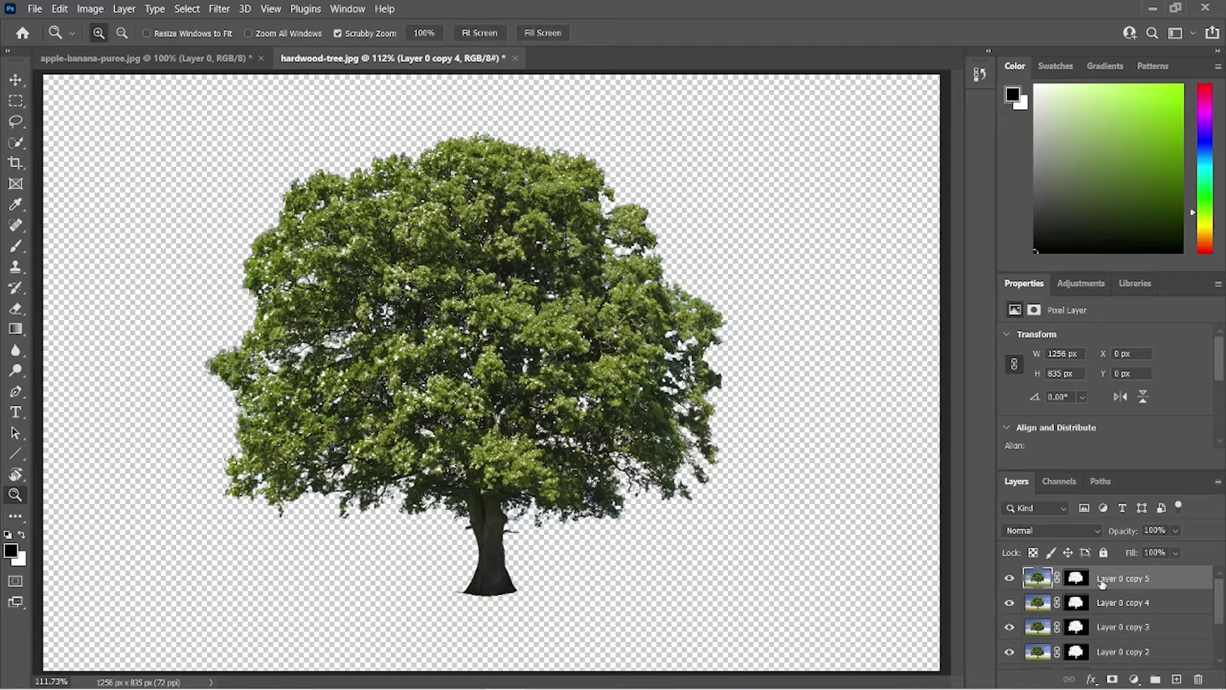
# - Select Layer 0 together with all of its copies and merge them into a single layer
pyautogui.scroll(-2, 1187, 632)
pyautogui.keyDown('shift'); pyautogui.click(1188, 638); pyautogui.keyUp('shift')
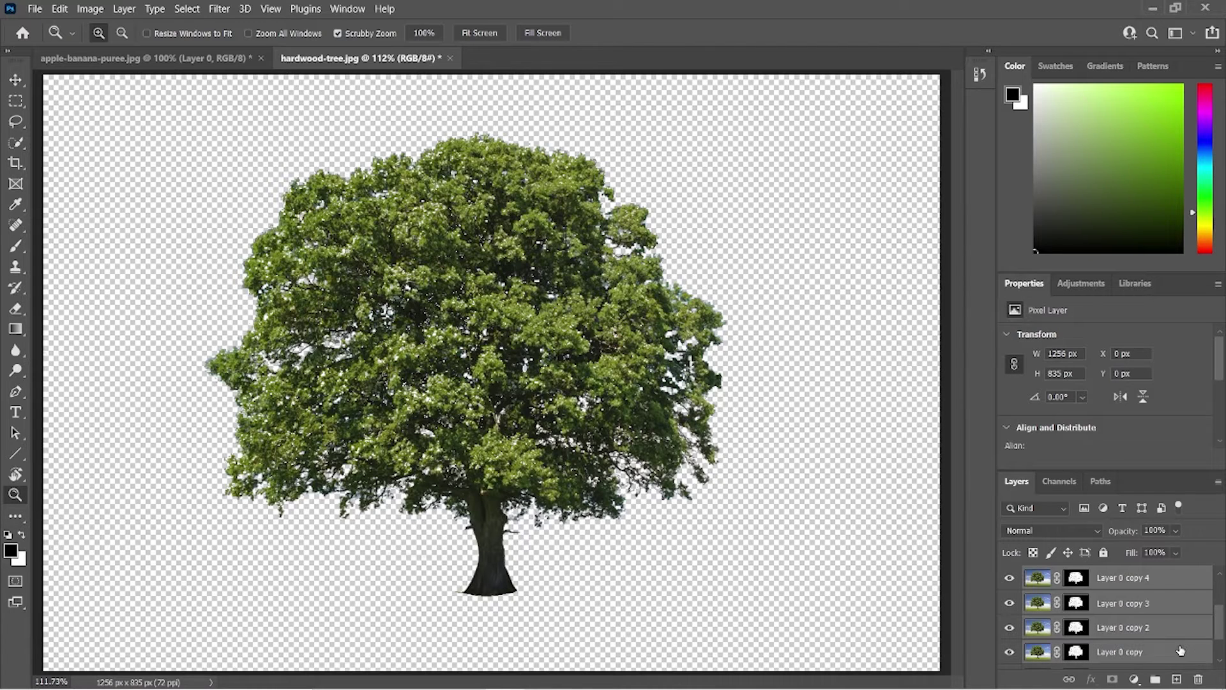
pyautogui.keyDown('shift'); pyautogui.click(1181, 651); pyautogui.keyUp('shift')
pyautogui.scroll(-2, 1223, 634)
pyautogui.keyDown('shift'); pyautogui.click(1155, 631); pyautogui.keyUp('shift')
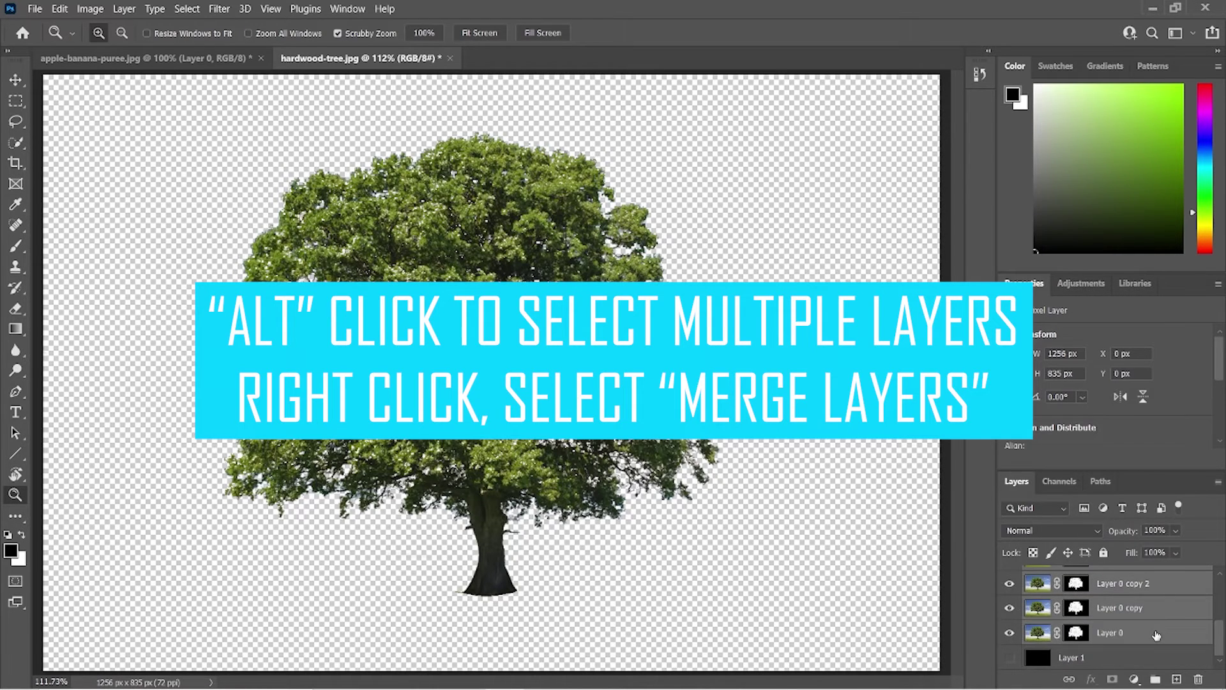
pyautogui.rightClick(1156, 630)
pyautogui.click(1015, 490)
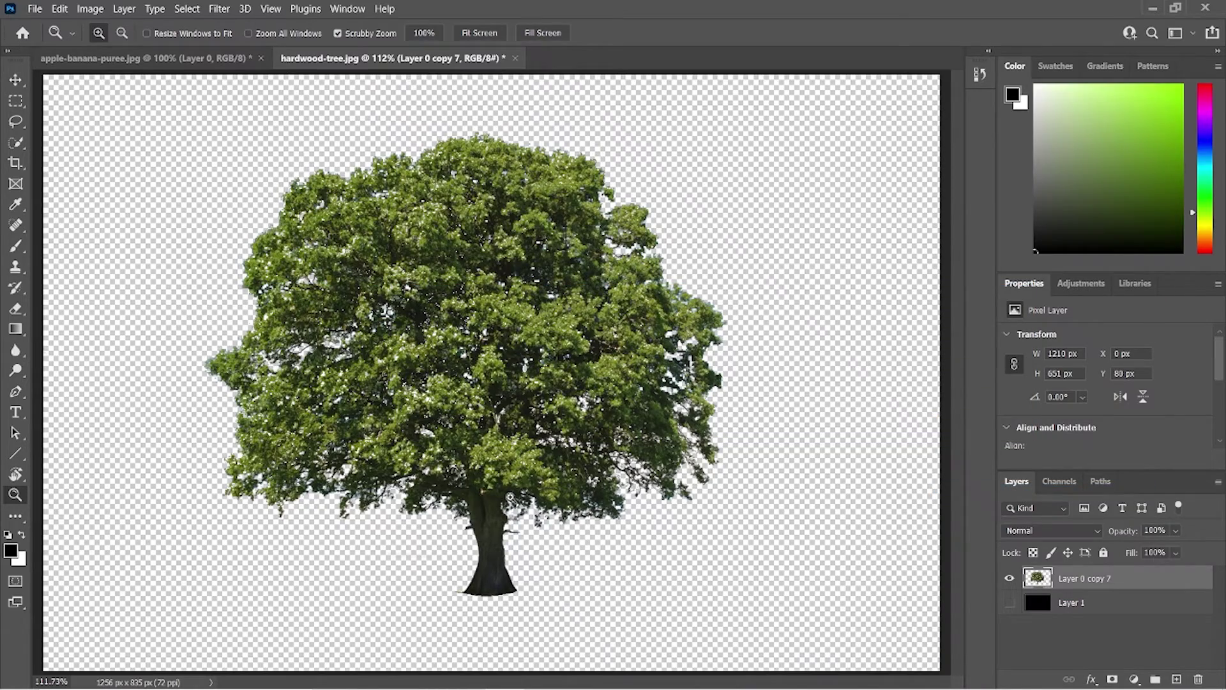
# - Check the merged tree's edges, refine them in Select and Mask by raising Smooth and adjusting the other global refinements, and apply the result
pyautogui.moveTo(698, 442); pyautogui.dragTo(743, 440)
pyautogui.moveTo(637, 322); pyautogui.dragTo(558, 319)
pyautogui.moveTo(350, 332); pyautogui.dragTo(274, 323)
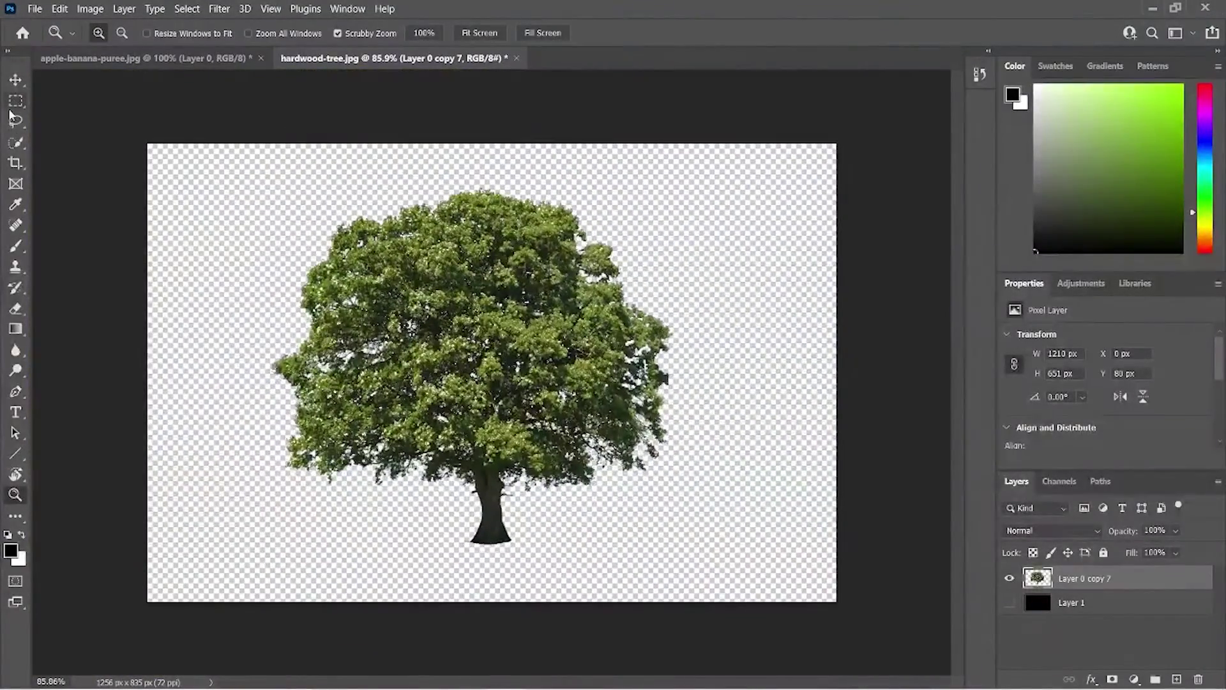
pyautogui.click(17, 141)
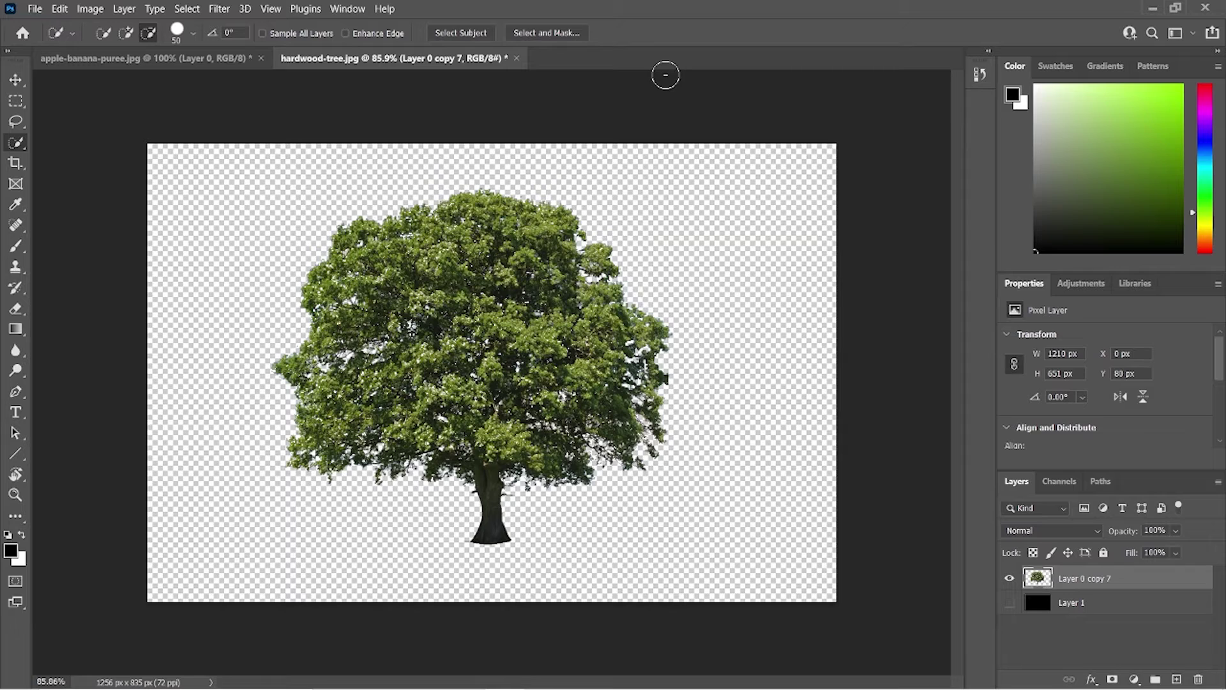
pyautogui.click(546, 33)
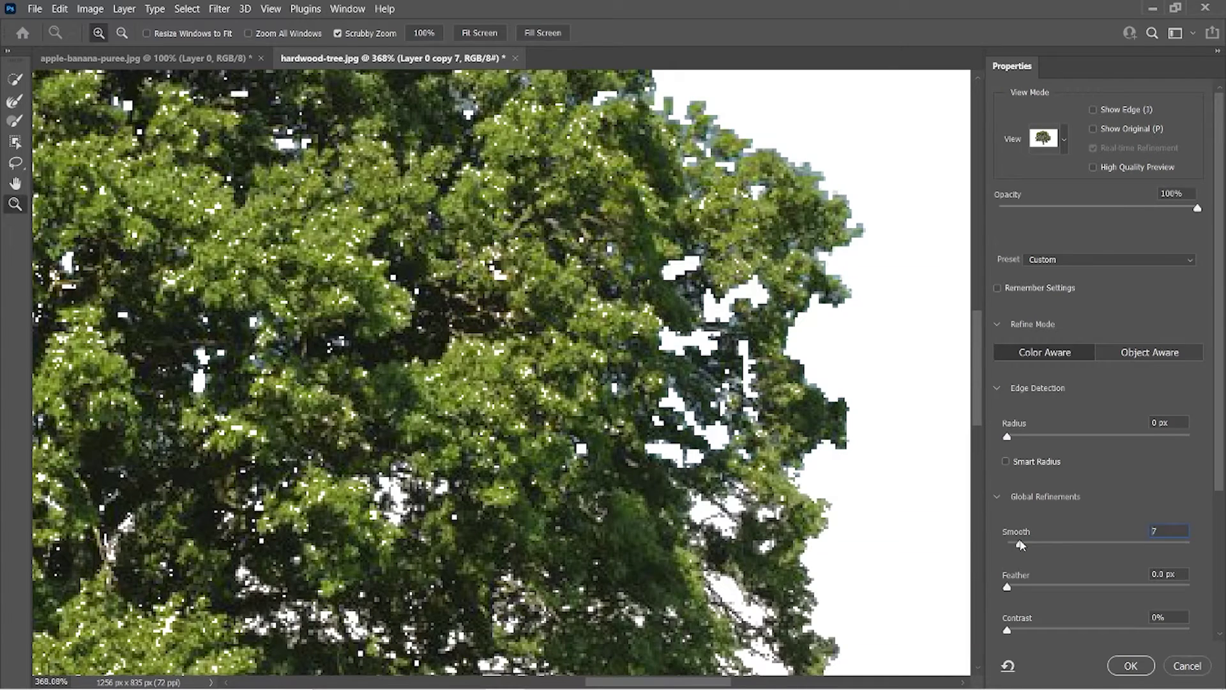
pyautogui.moveTo(1038, 548); pyautogui.dragTo(1047, 549)
pyautogui.scroll(-3, 1127, 532)
pyautogui.moveTo(1078, 587); pyautogui.dragTo(1051, 592)
pyautogui.click(1134, 668)
# - Fit the image to the window and move the cut-out tree slightly on the canvas
pyautogui.press('v')
pyautogui.hotkey('ctrl', '0')
pyautogui.moveTo(447, 279)
pyautogui.mouseDown()
pyautogui.moveTo(288, 104)
pyautogui.moveTo(152, 64)
pyautogui.moveTo(342, 277)
pyautogui.moveTo(493, 325)
pyautogui.moveTo(436, 288)
pyautogui.mouseUp()
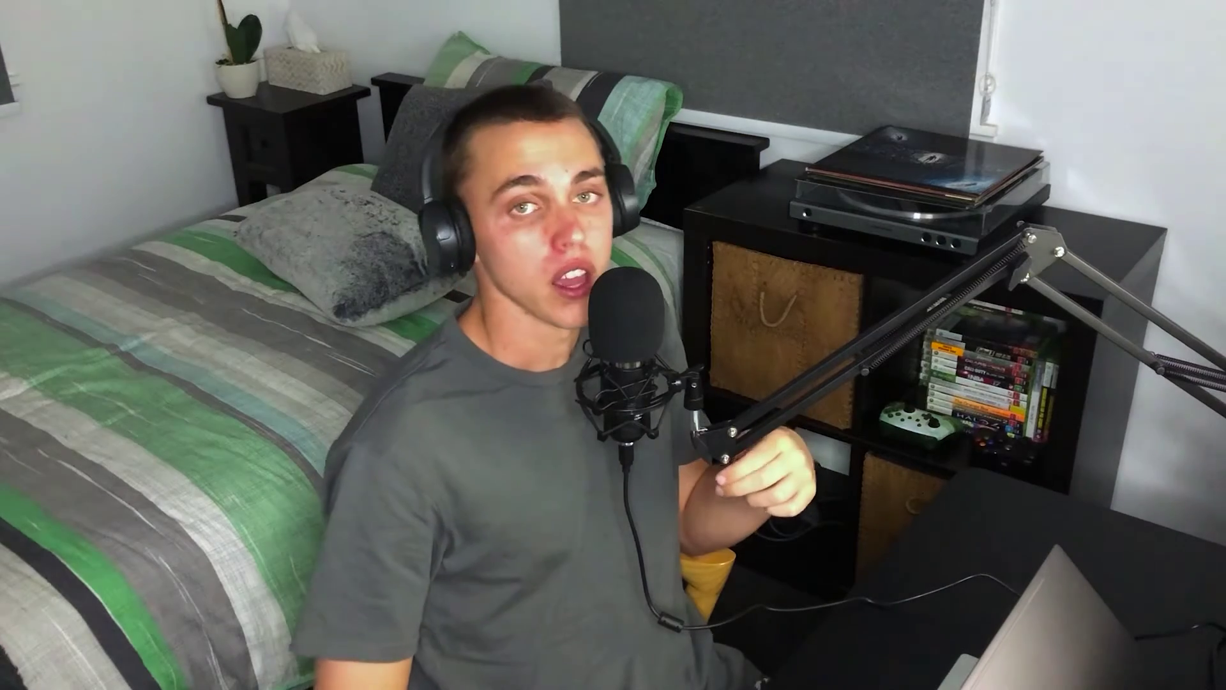